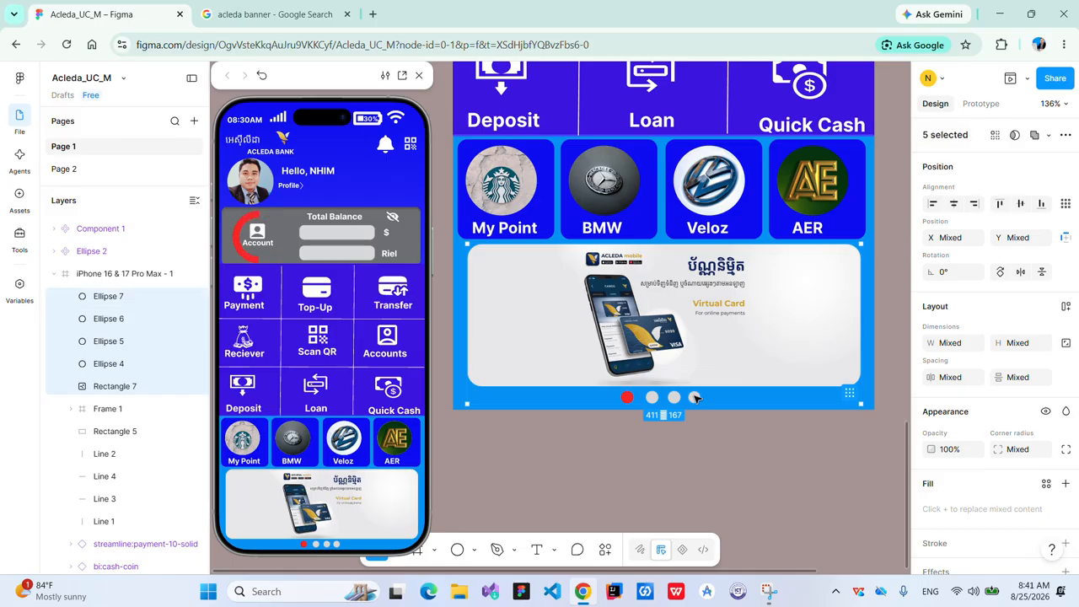
Move the virtual card banner and its four pagination dots out of the phone frame onto the empty canvas below
drag(695, 398, 698, 492)
scroll(703, 405, down, 2)
scroll(703, 406, down, 4)
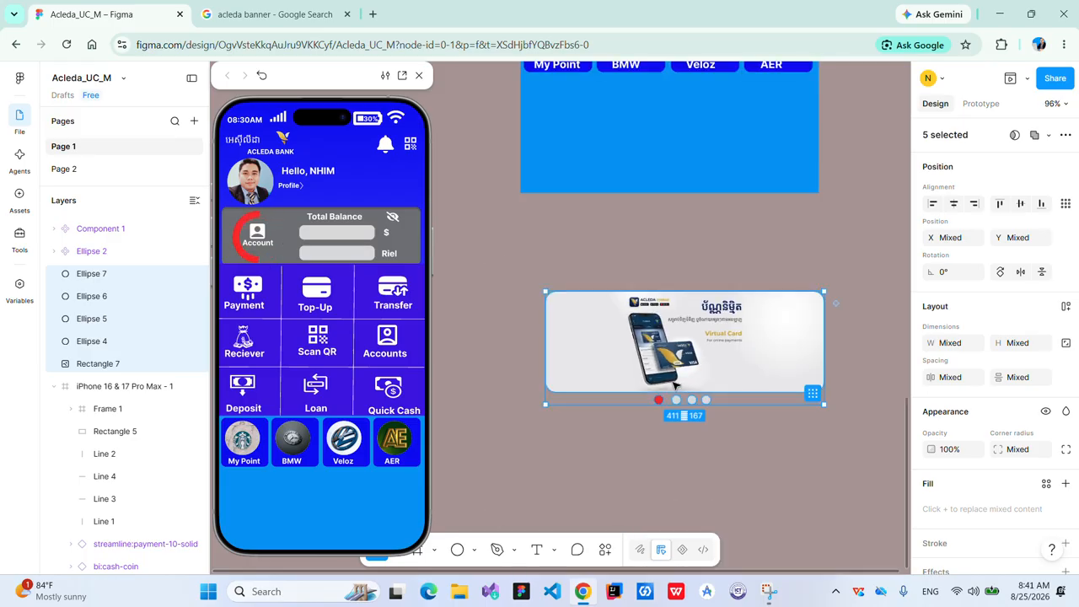
Duplicate the banner with its dots three times, placing the copies side by side in one row
scroll(675, 350, right, 3)
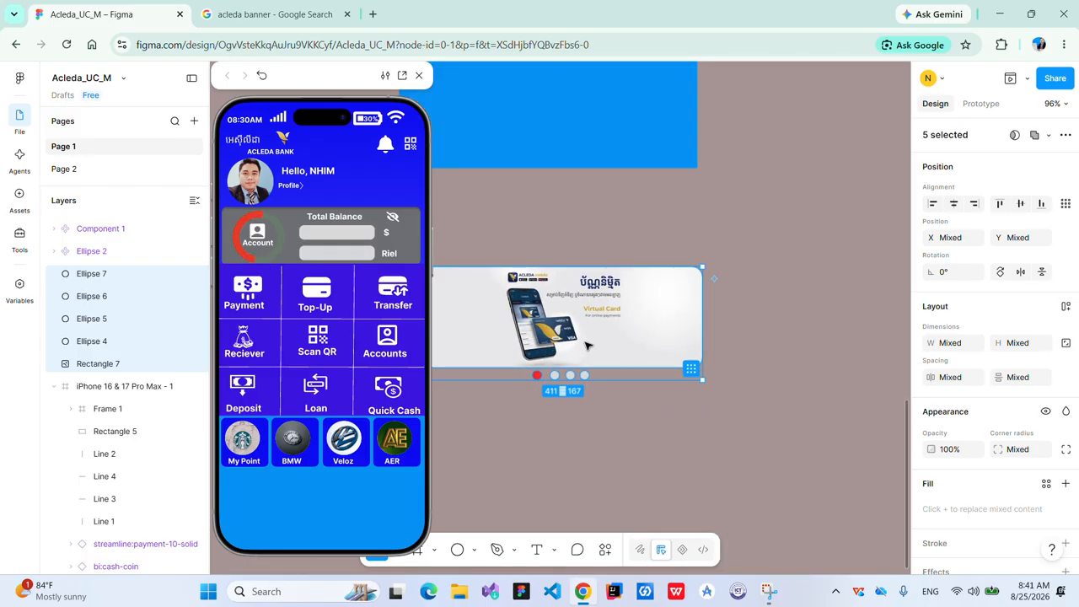
drag(588, 346, 888, 346)
scroll(845, 369, down, 5)
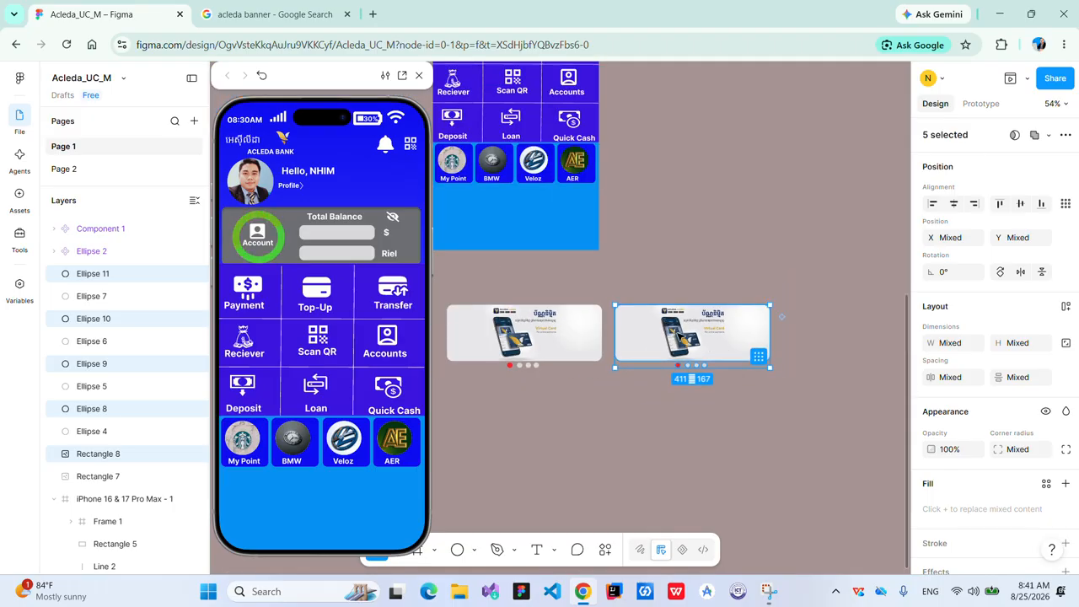
drag(681, 334, 850, 335)
scroll(759, 335, right, 5)
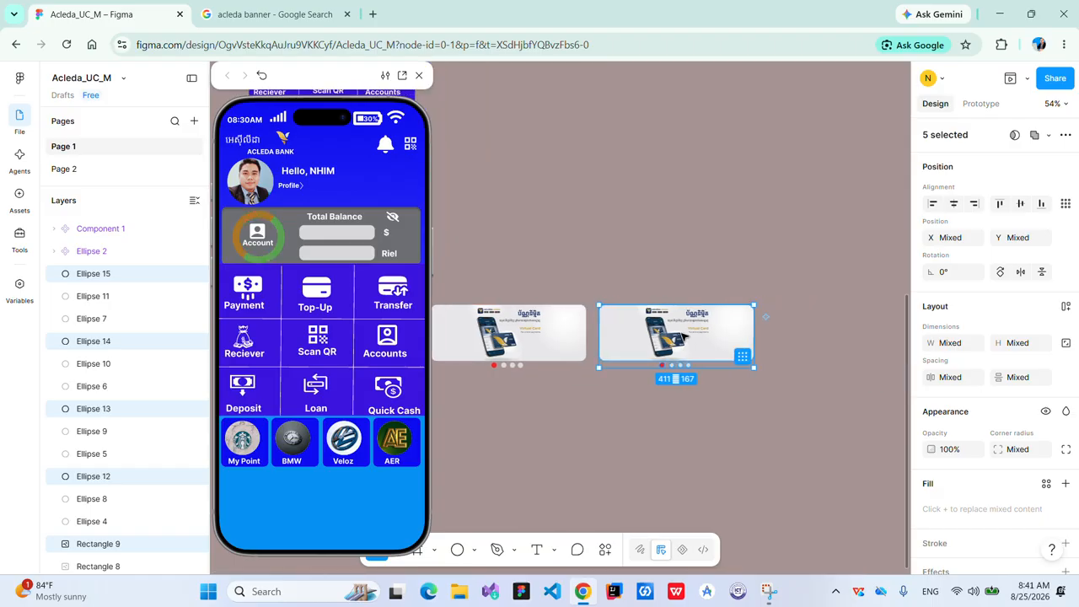
drag(674, 336, 841, 333)
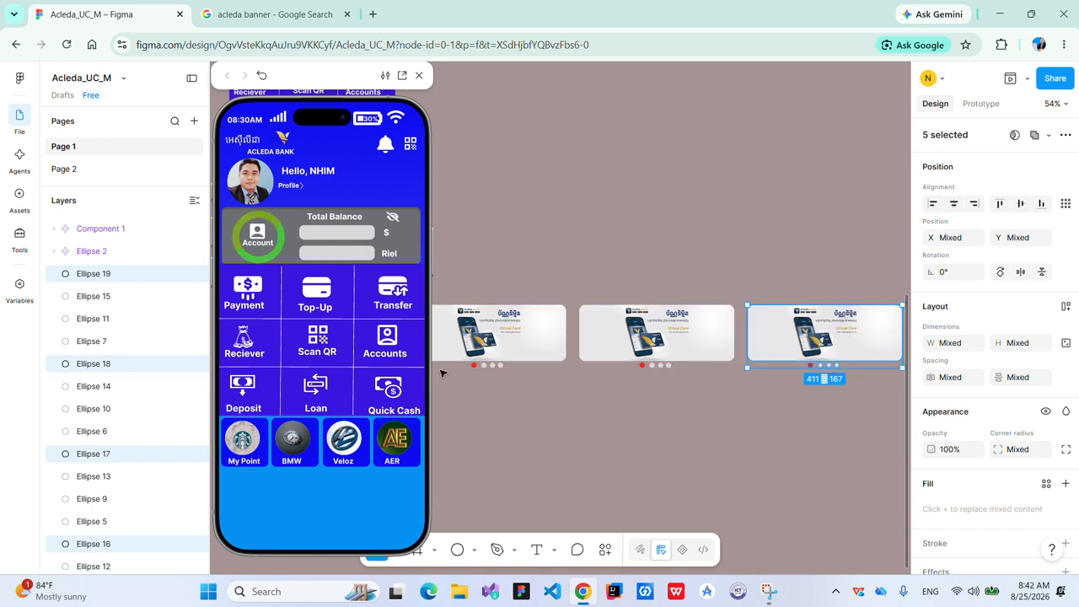
Replace the second banner's image fill with img_acledatoanchet2 from the Ac folder
scroll(440, 337, up, 3)
scroll(443, 339, left, 3)
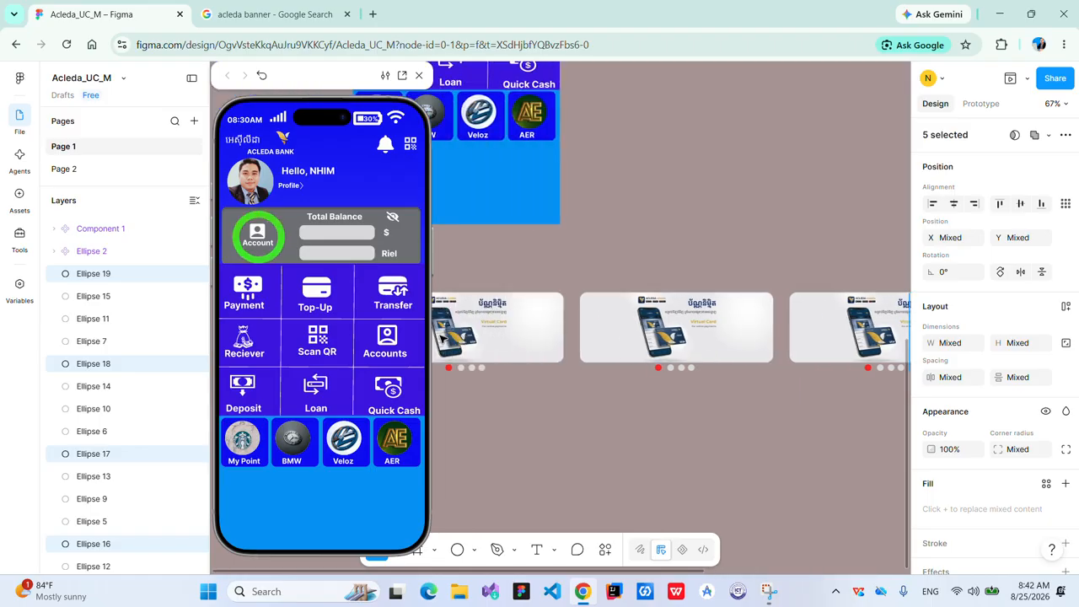
click(718, 315)
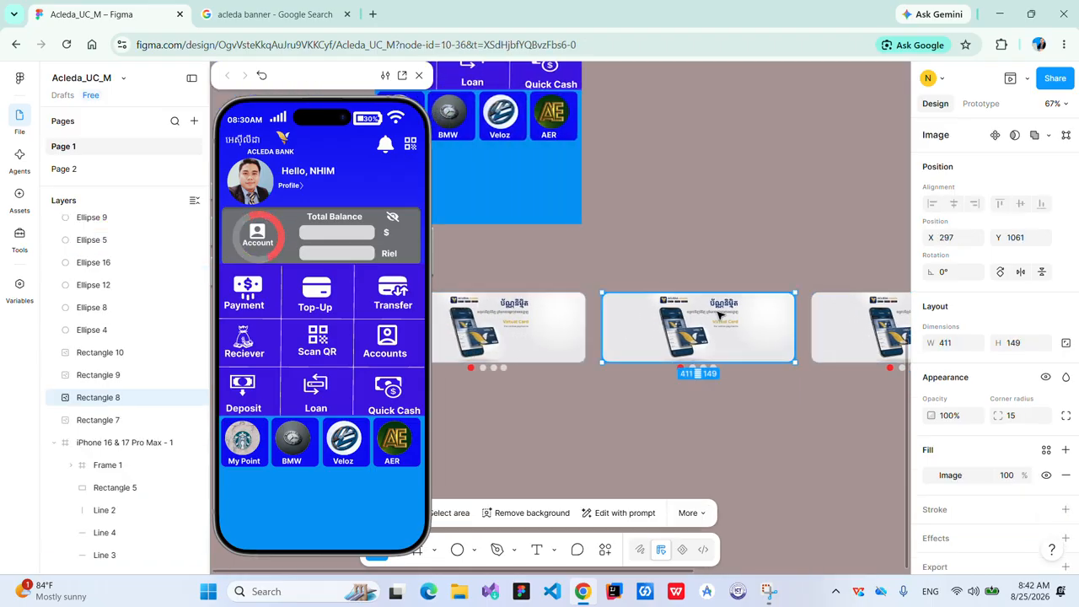
click(932, 477)
click(801, 311)
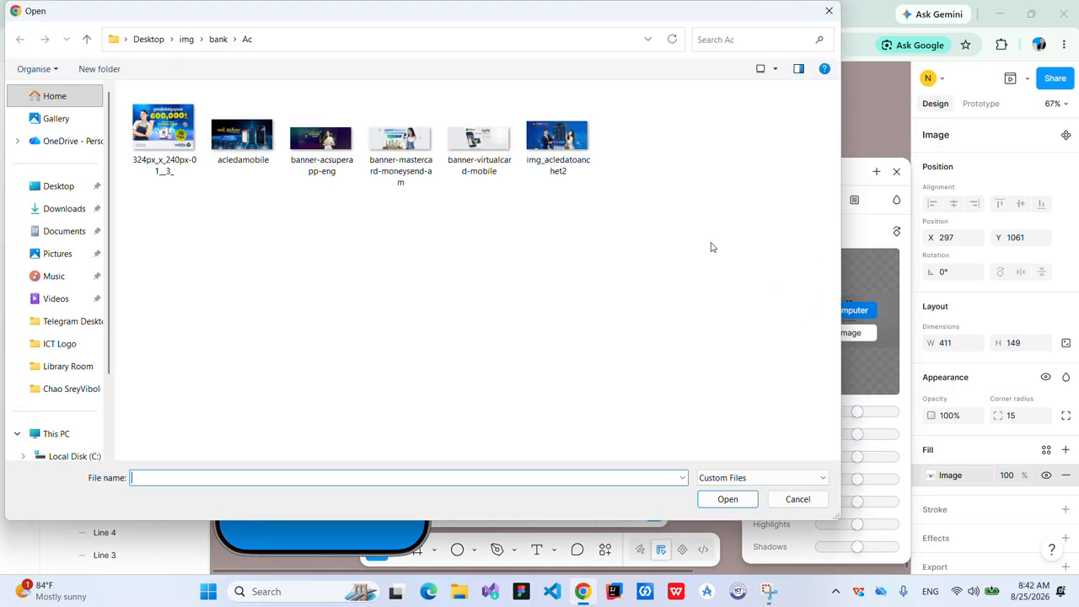
click(558, 139)
click(727, 499)
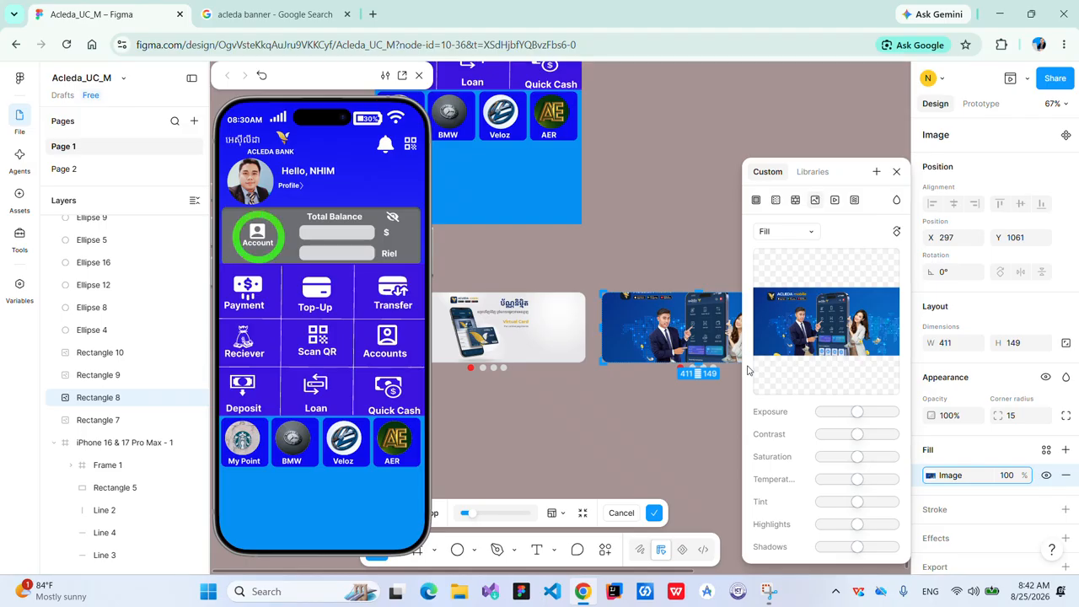
Replace the third banner's image fill with the acledamobile picture
click(645, 338)
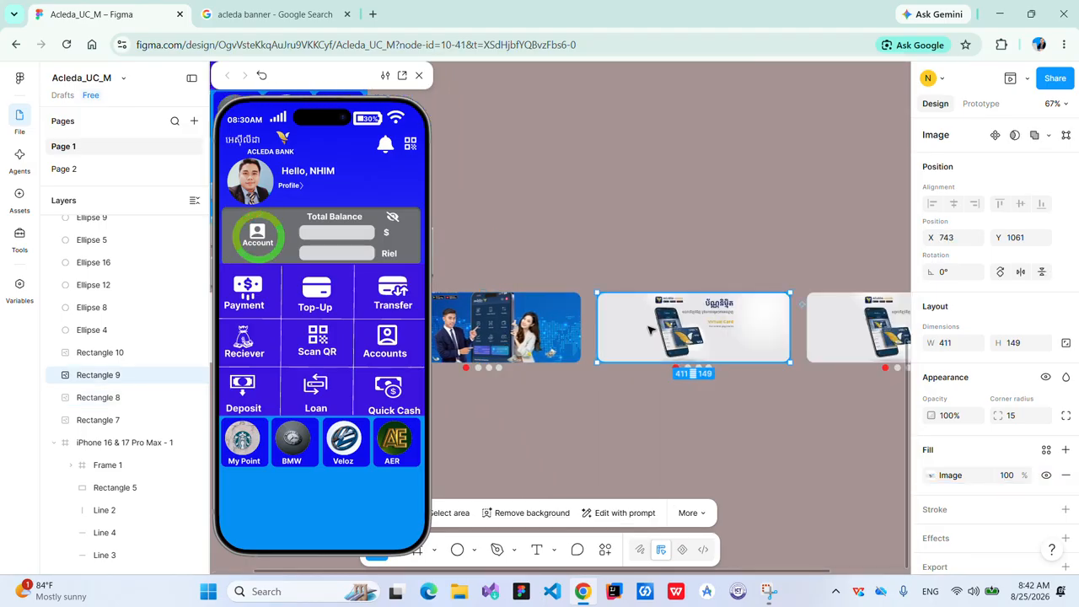
click(932, 478)
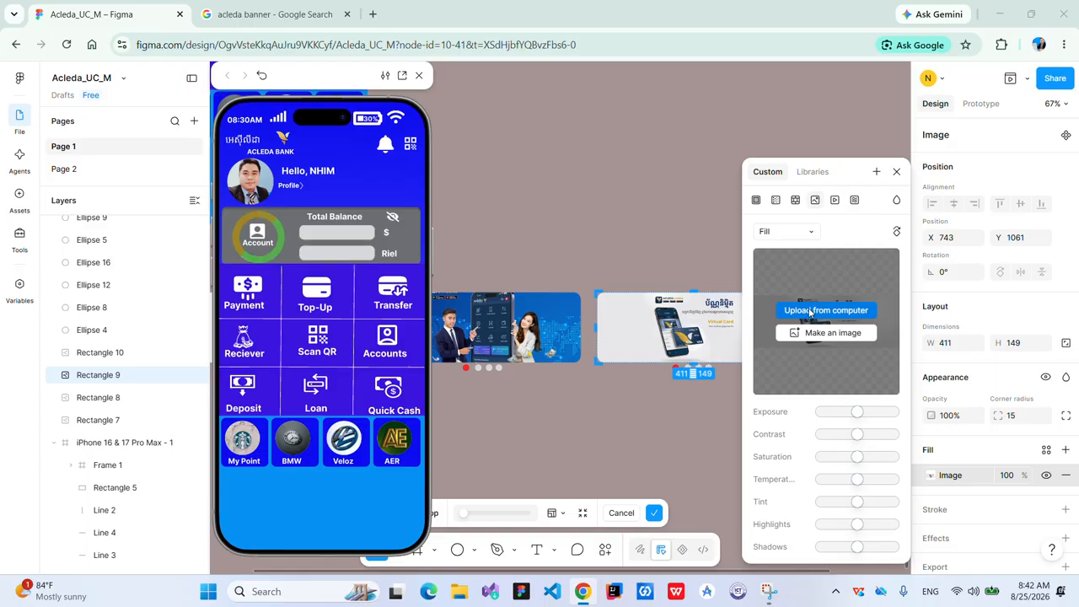
click(822, 311)
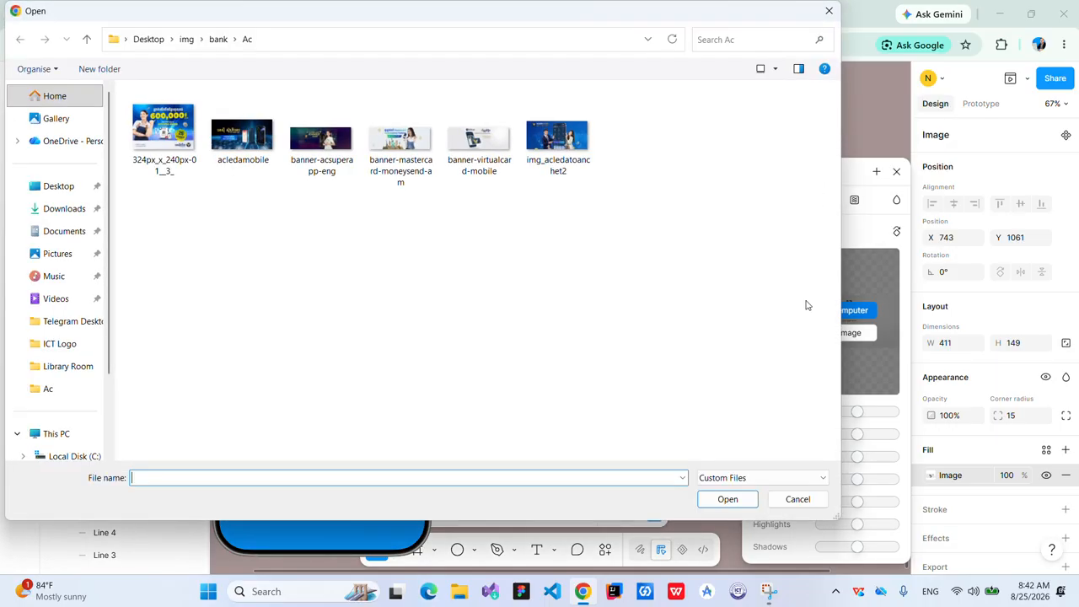
click(243, 135)
click(738, 504)
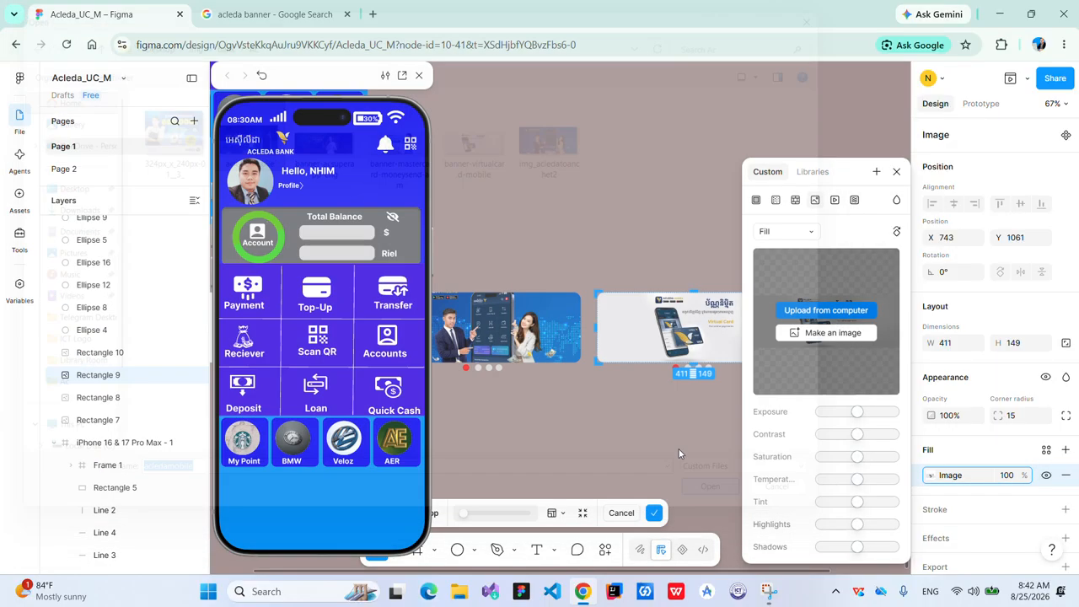
Replace the fourth banner's image fill with banner-acsuperapp-eng and deselect it
click(649, 320)
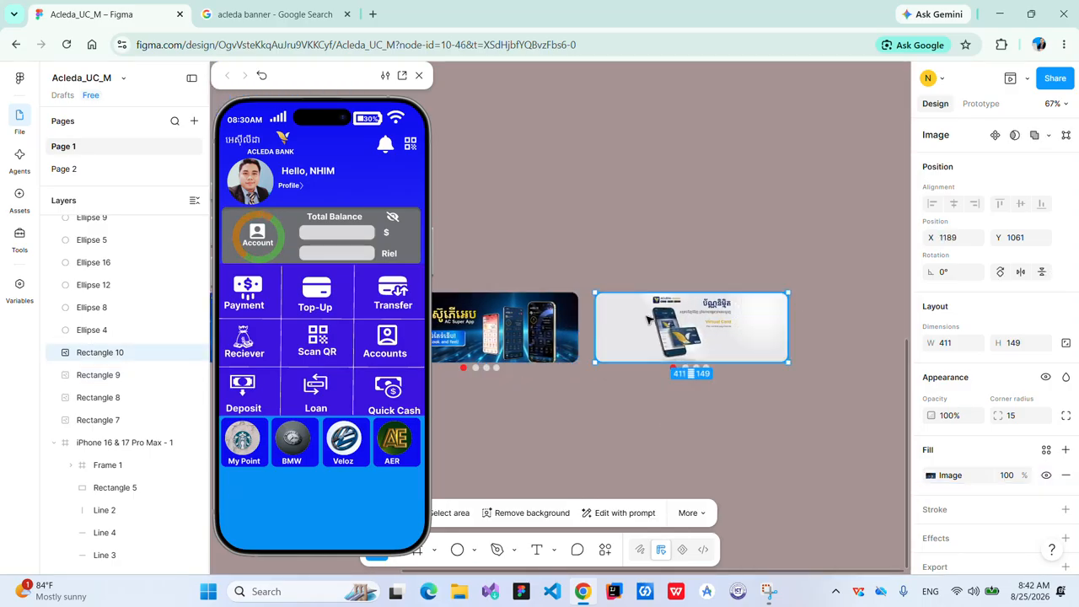
click(933, 476)
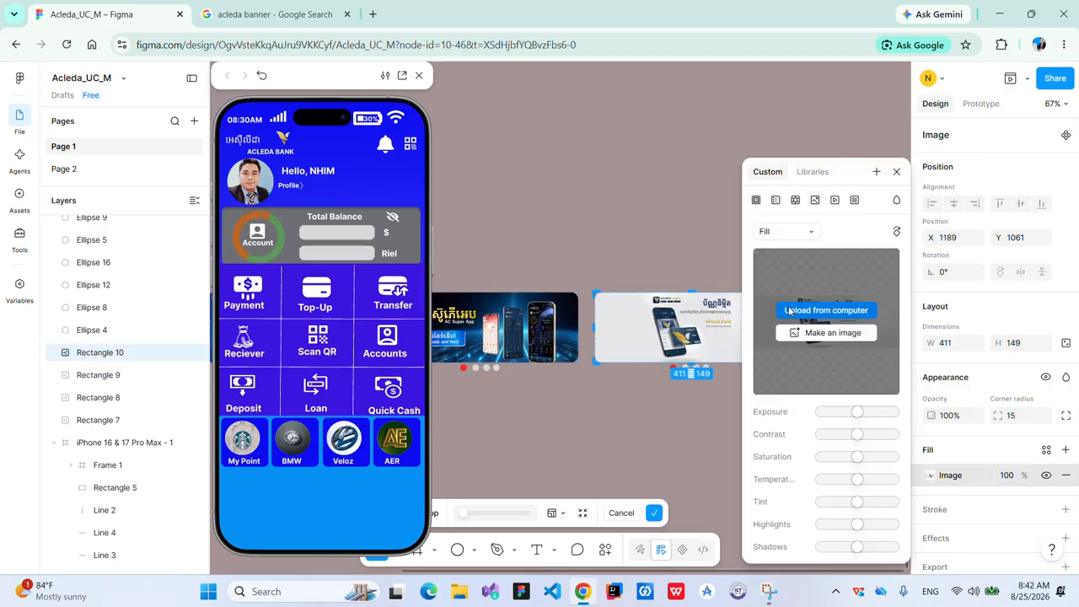
click(797, 310)
click(321, 135)
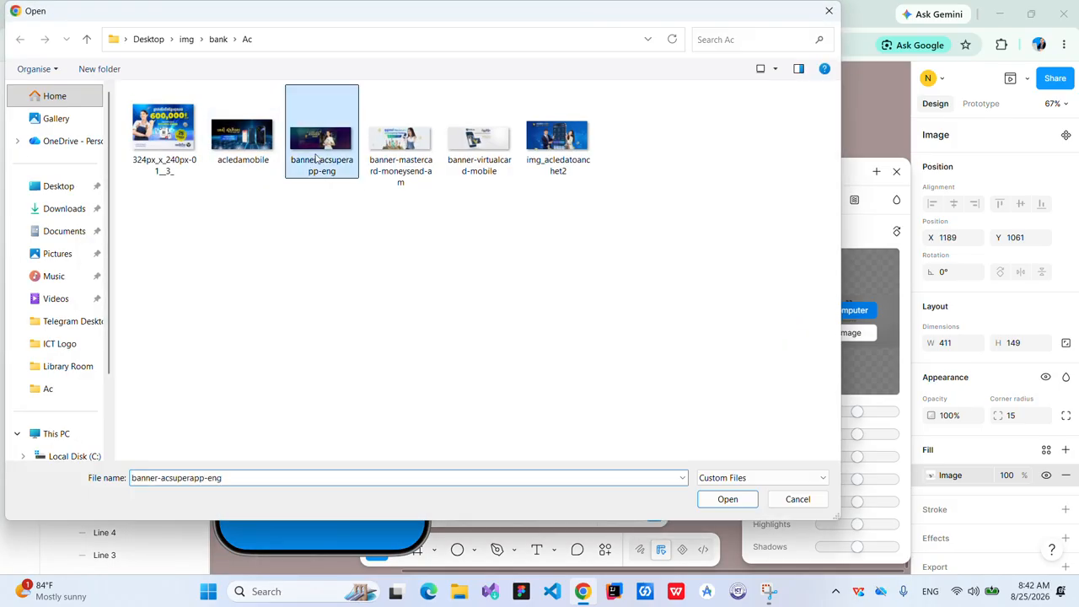
click(727, 500)
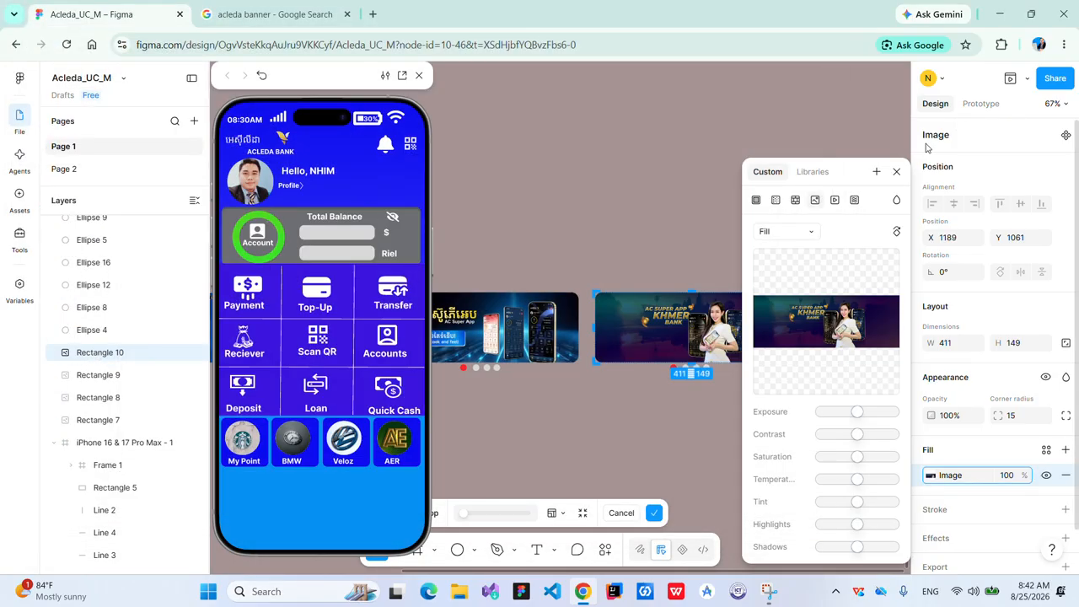
click(743, 142)
Copy the red fill of the first dot under the second banner to its second dot, F72828
scroll(723, 157, left, 12)
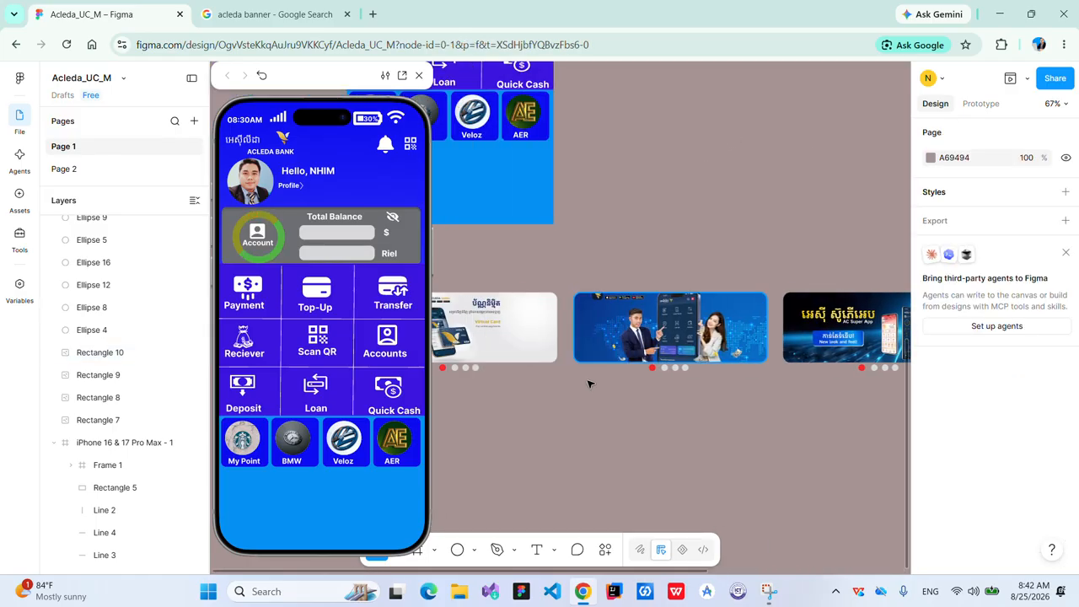
scroll(597, 374, right, 5)
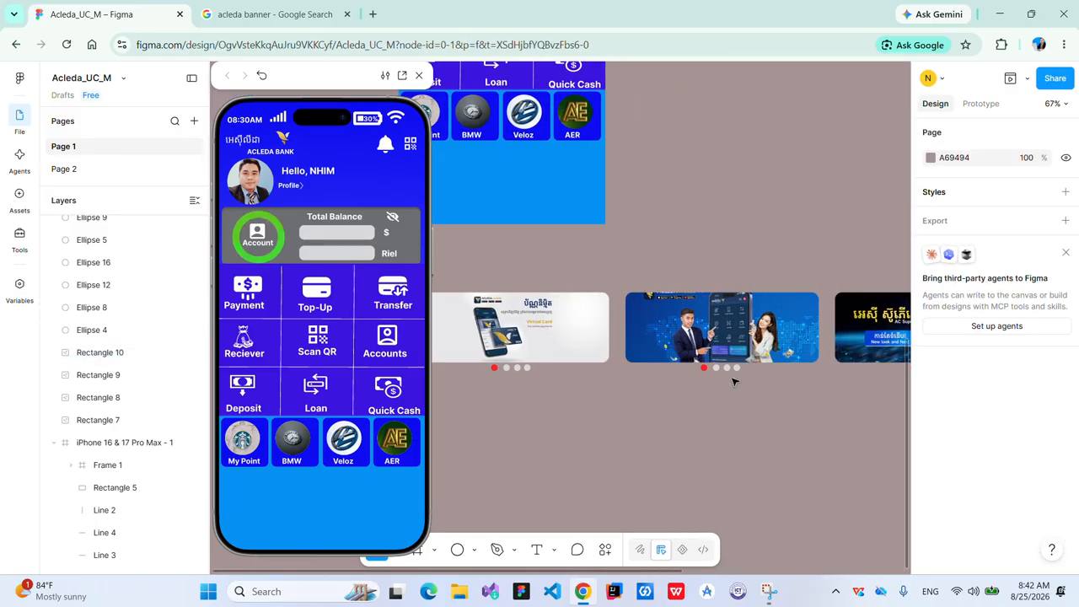
click(716, 369)
click(705, 371)
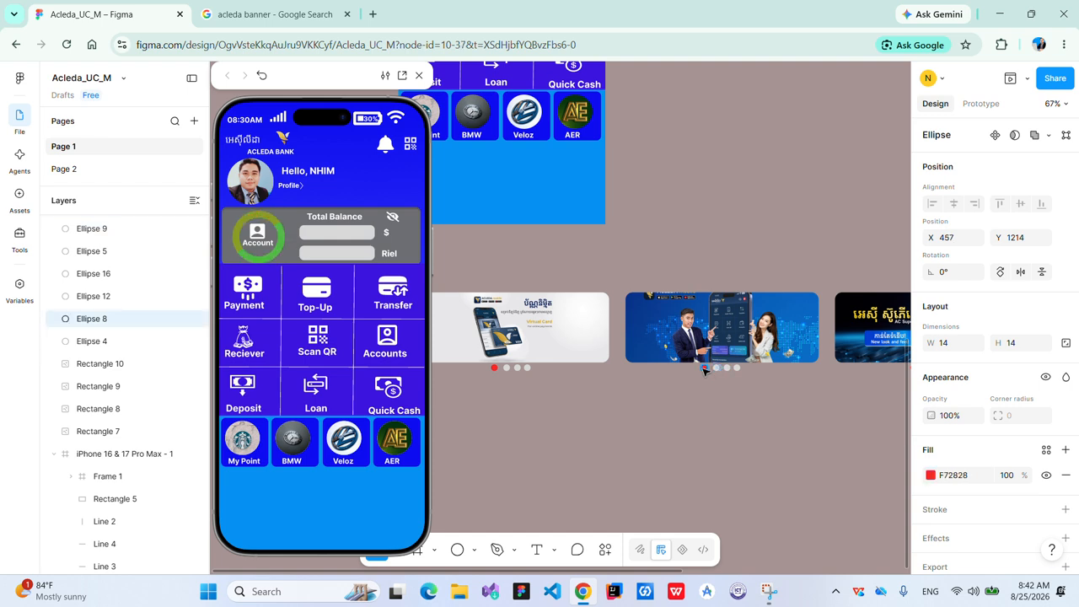
click(973, 476)
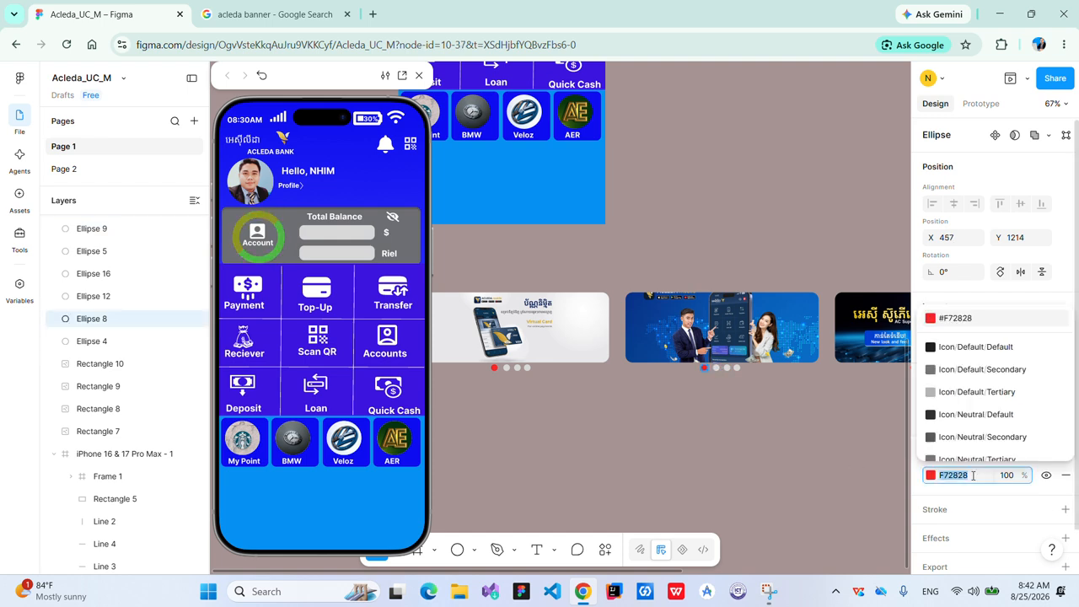
click(715, 368)
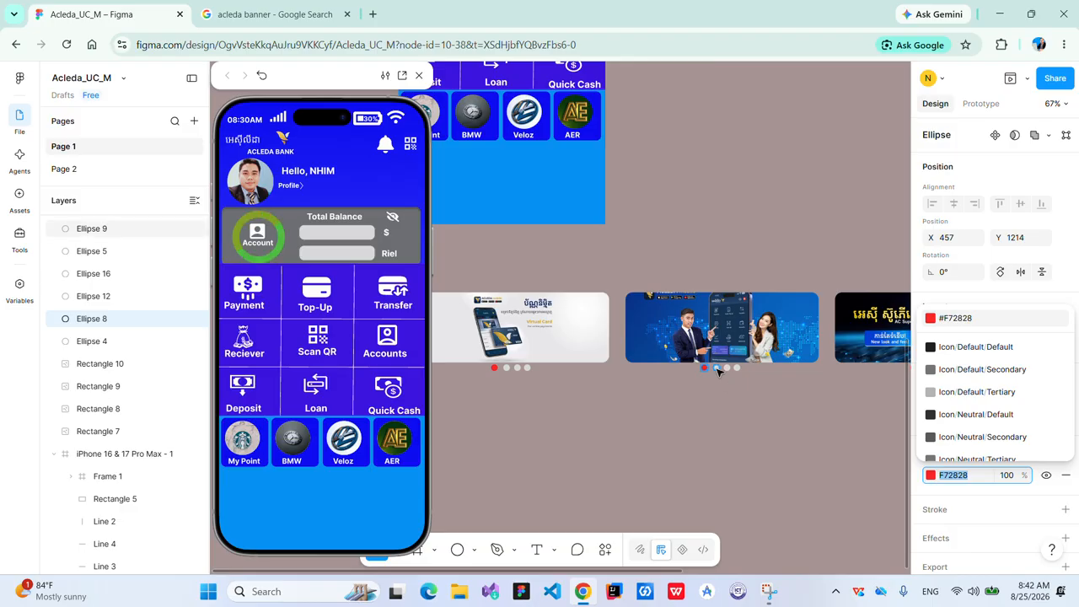
click(966, 478)
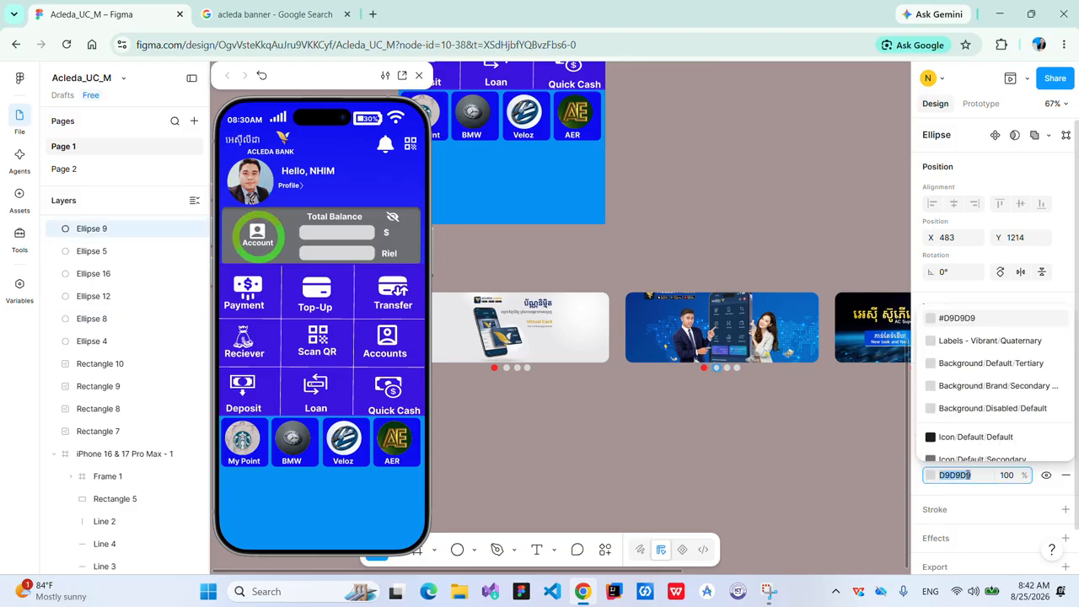
text(F72828)
key(Return)
Set the fill of the third dot under the third banner to red F72828
scroll(821, 424, right, 5)
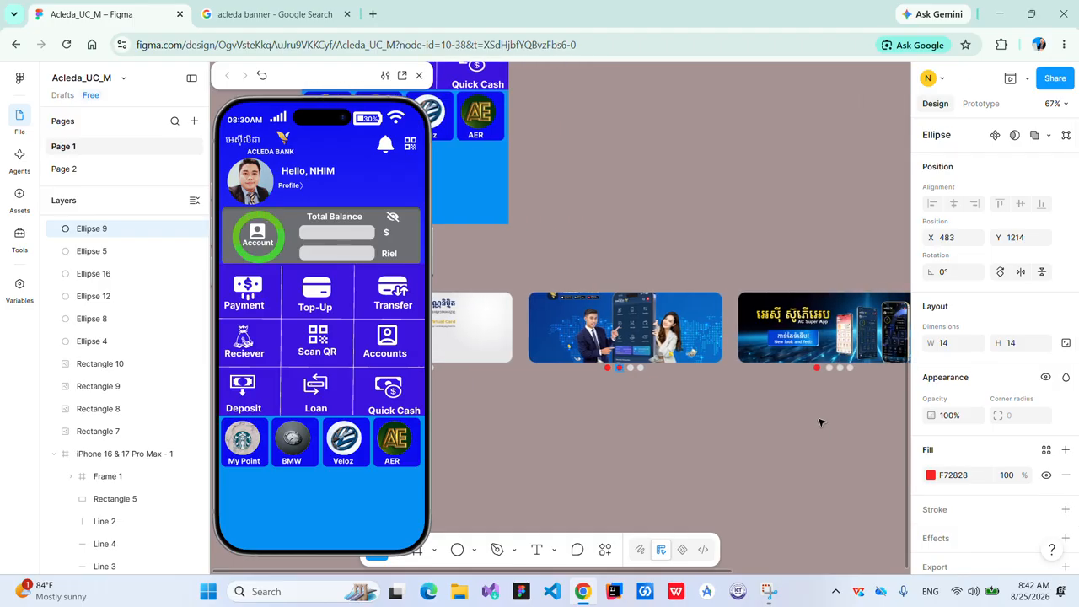
click(758, 368)
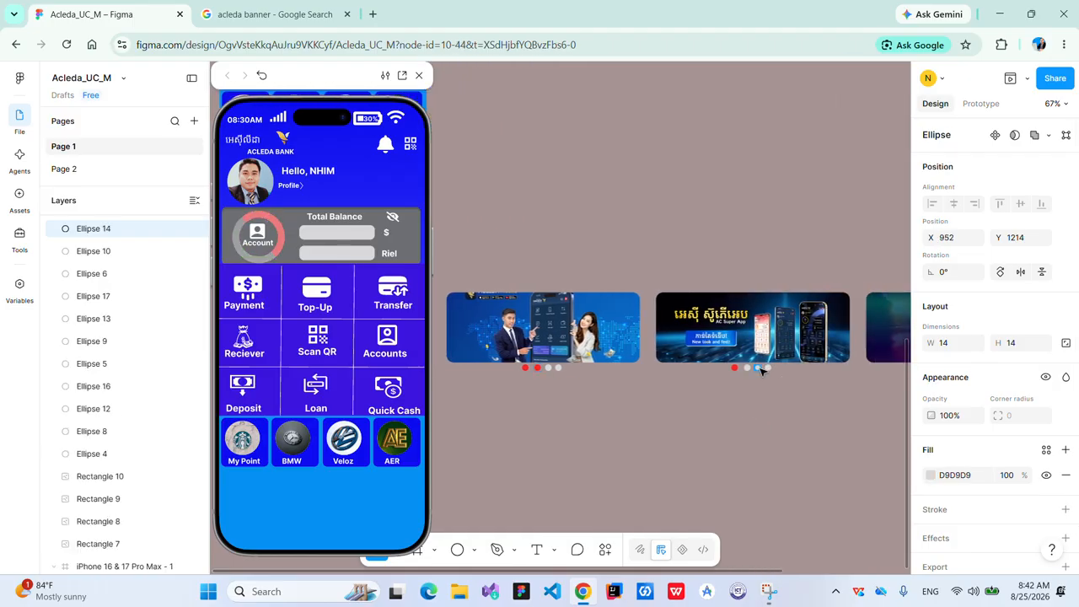
click(978, 476)
text(F72828)
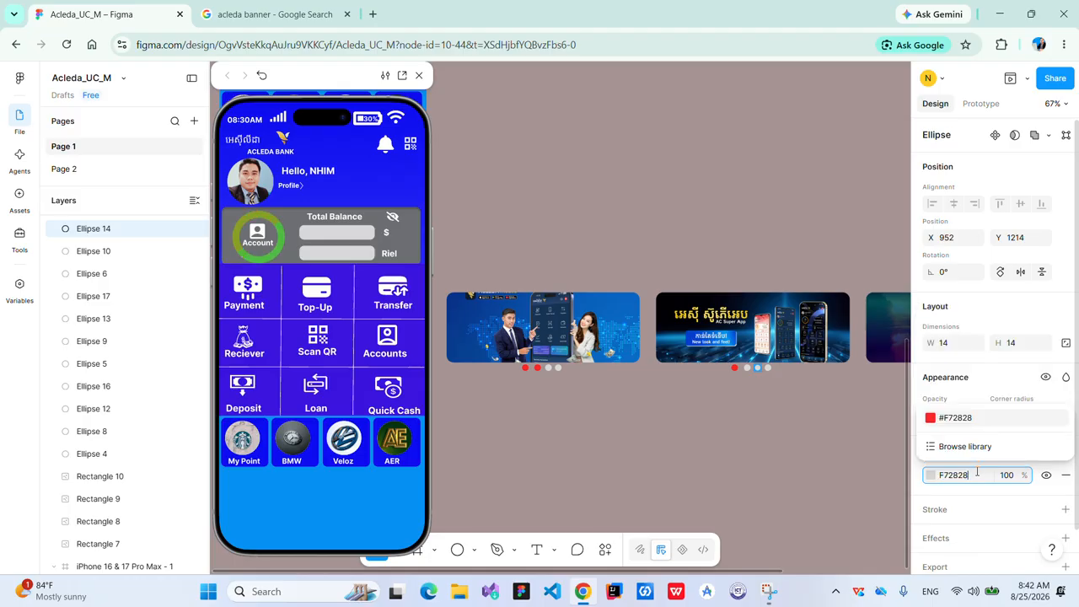
key(Return)
Set the fill of the fourth dot under the fourth banner to red F72828
scroll(809, 396, right, 5)
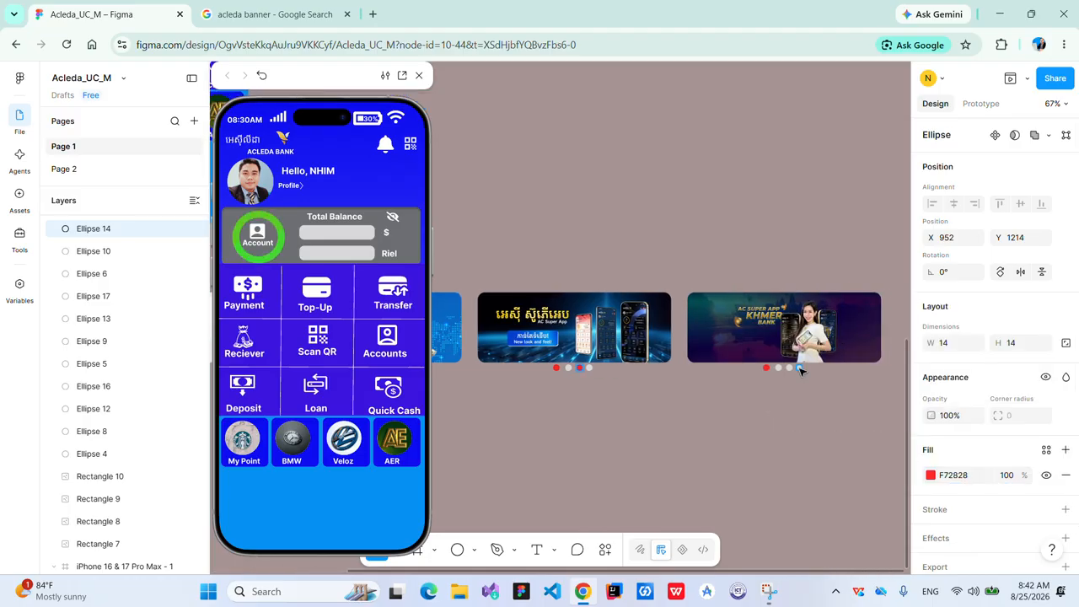
click(800, 368)
click(987, 475)
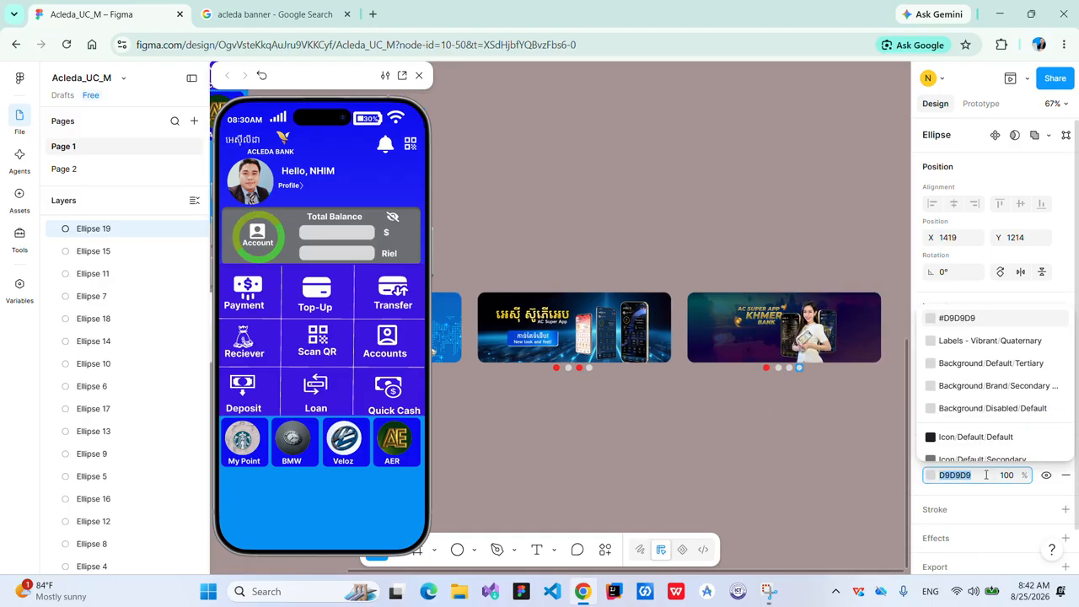
text(F72828)
key(Return)
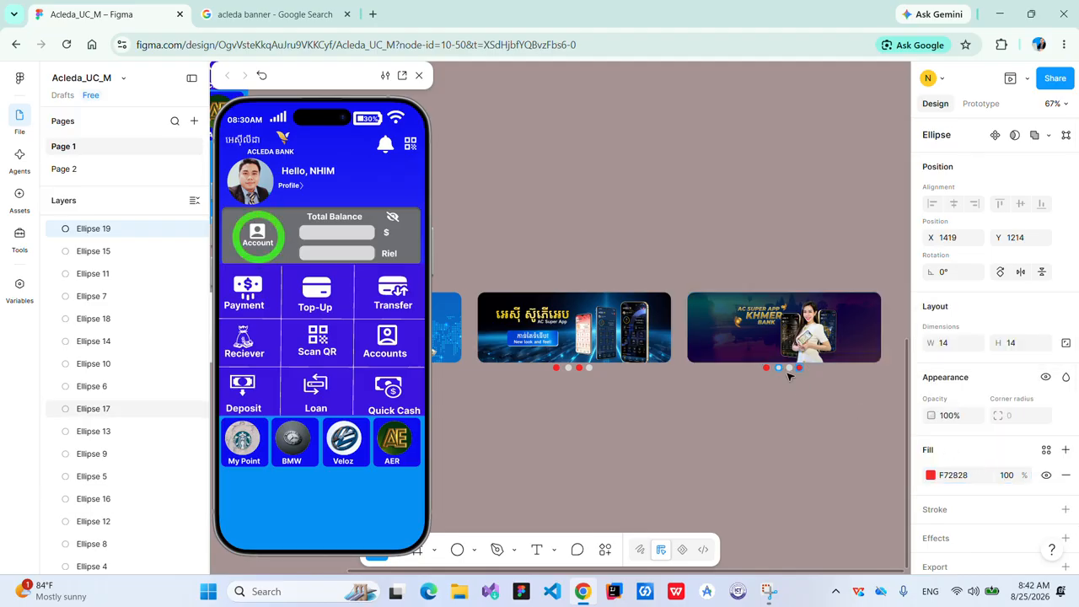
Try to apply the third dot's grey fill D9D9D9 to the first dot under the fourth banner
click(789, 368)
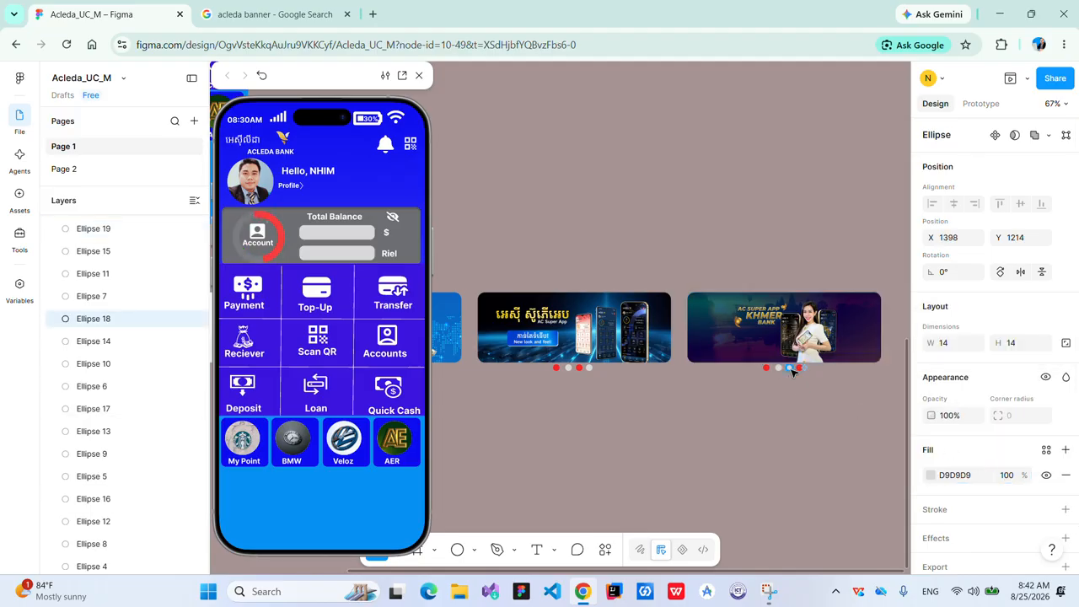
click(972, 476)
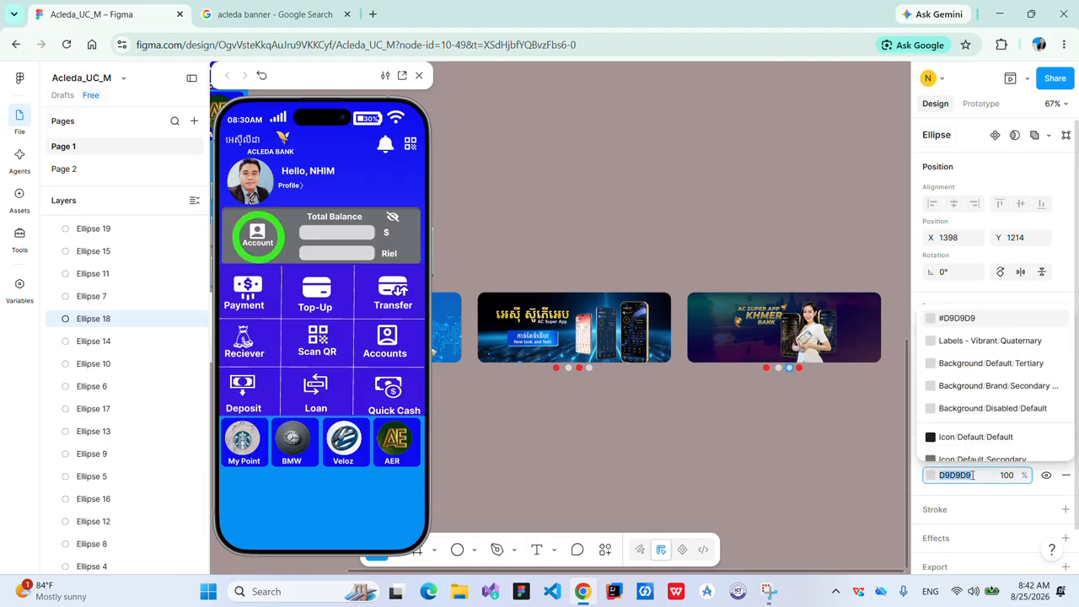
click(767, 370)
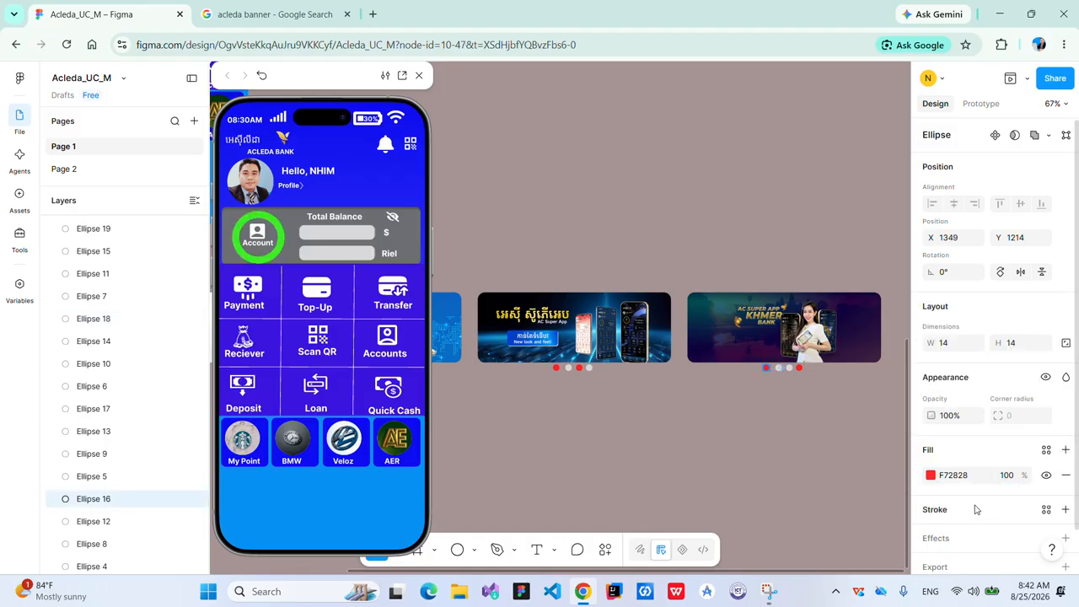
click(976, 475)
key(Return)
Copy the third dot's grey fill D9D9D9 to the first dot under the fourth banner
click(790, 368)
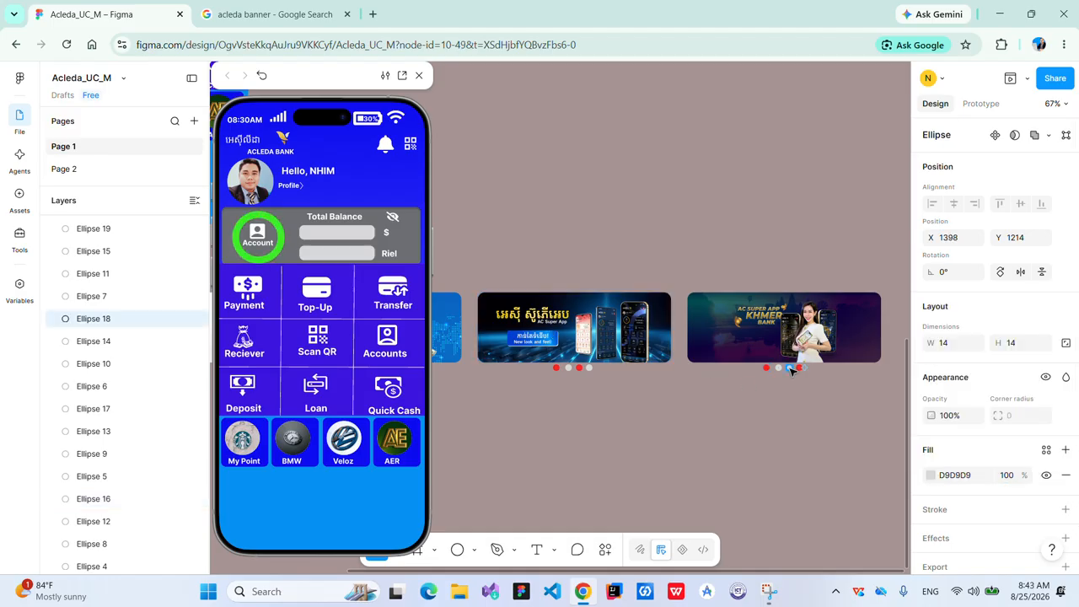
click(955, 476)
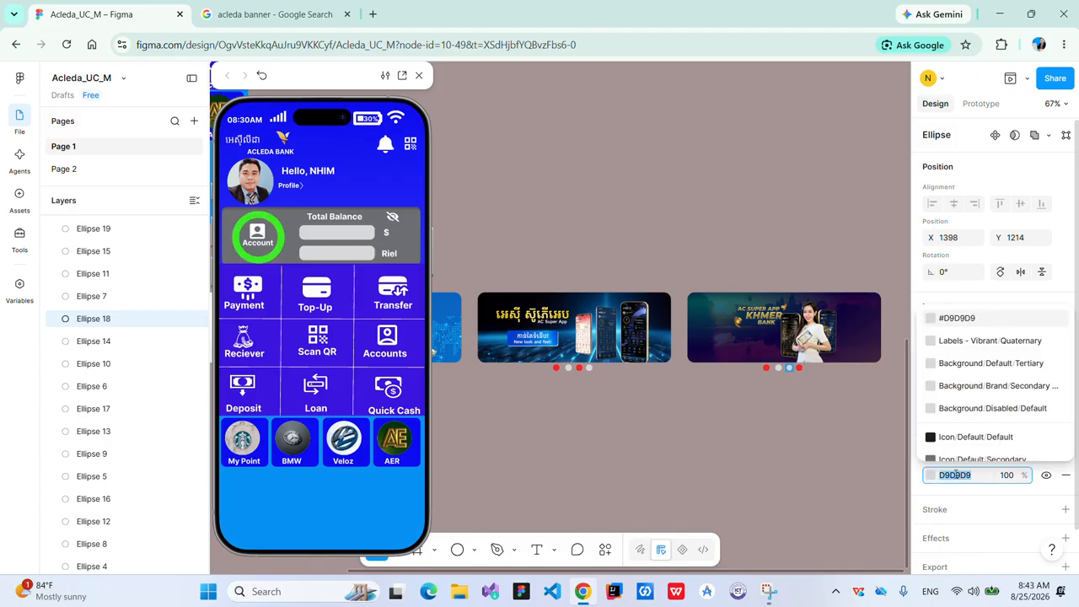
click(767, 369)
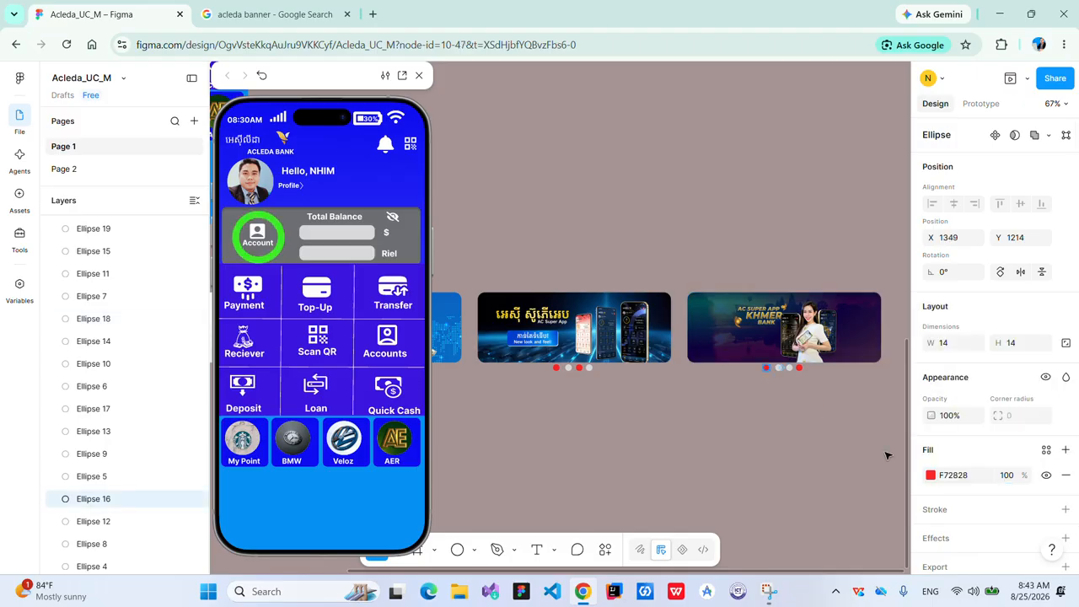
click(973, 475)
text(D9D9D9)
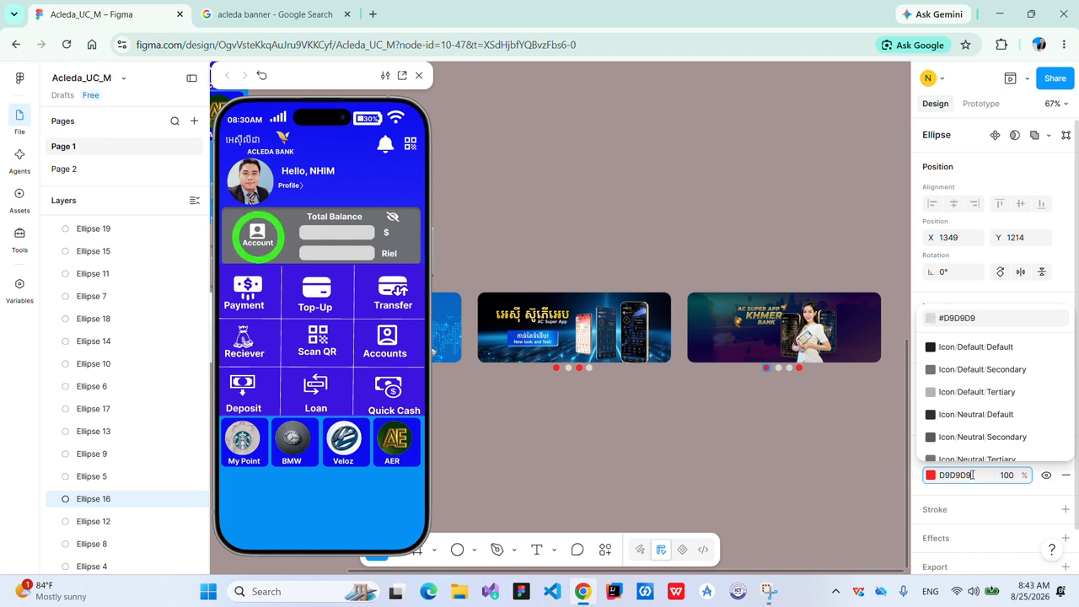
key(Return)
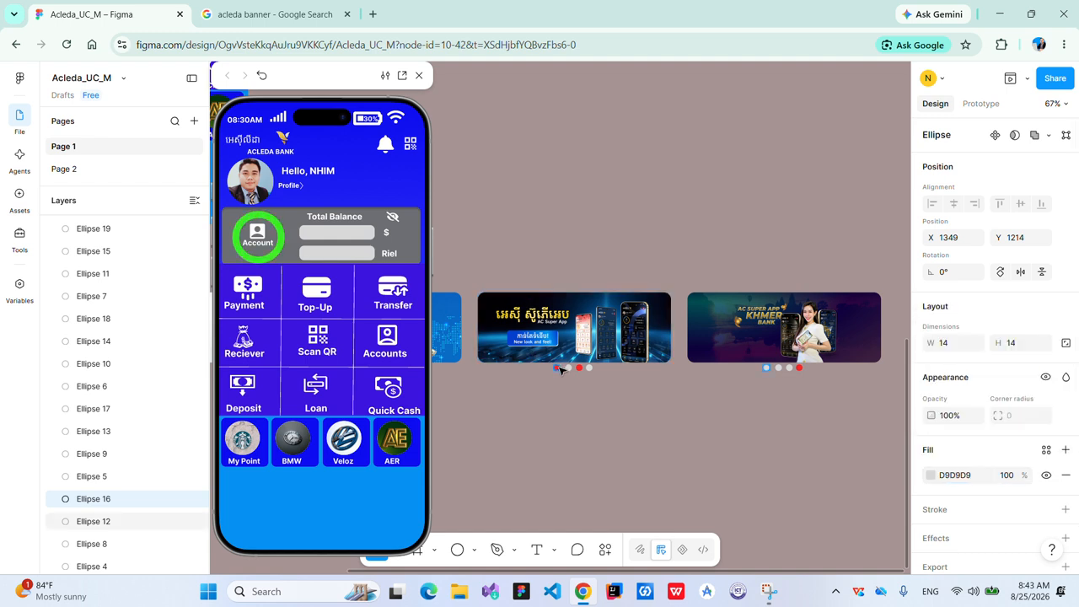
Set the fill of the first dot under the third banner to grey D9D9D9
click(558, 368)
click(968, 474)
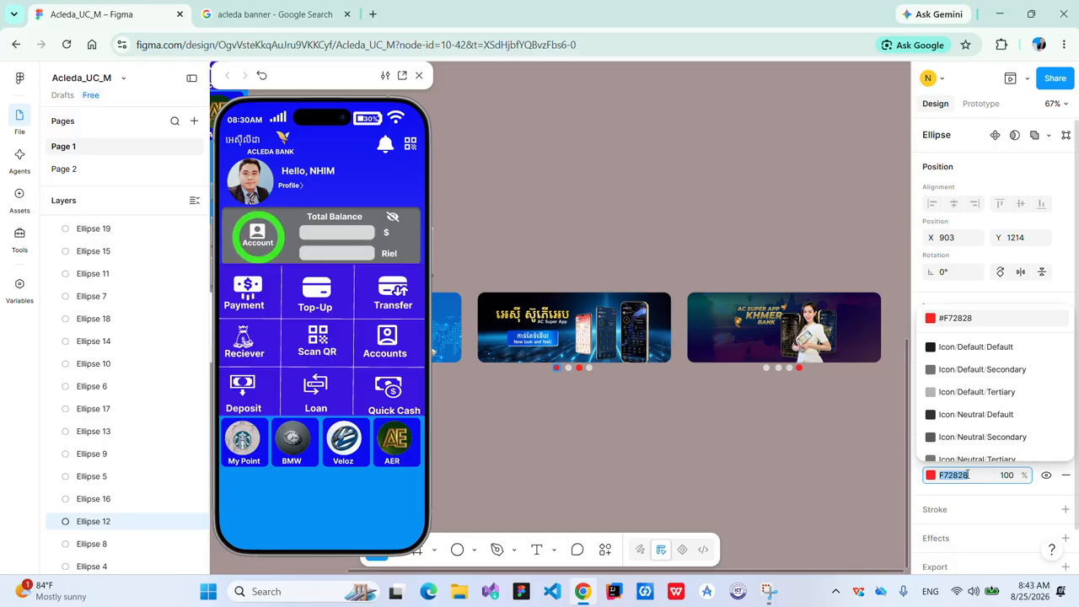
text(D9D9D9)
key(Return)
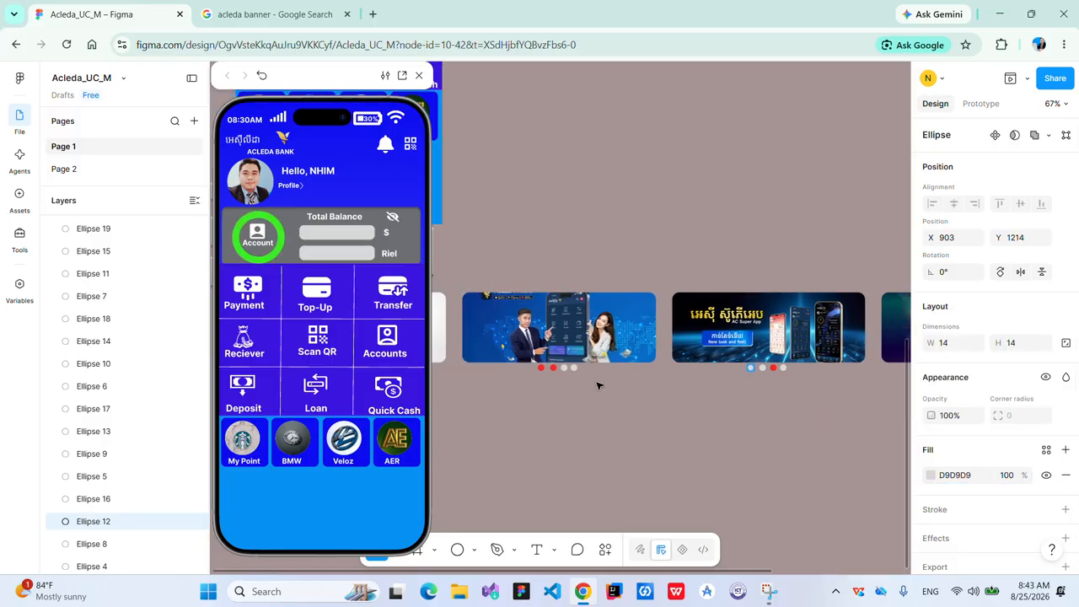
Set the fill of the first dot under the second banner to grey D9D9D9 and deselect it
scroll(668, 386, left, 5)
click(721, 369)
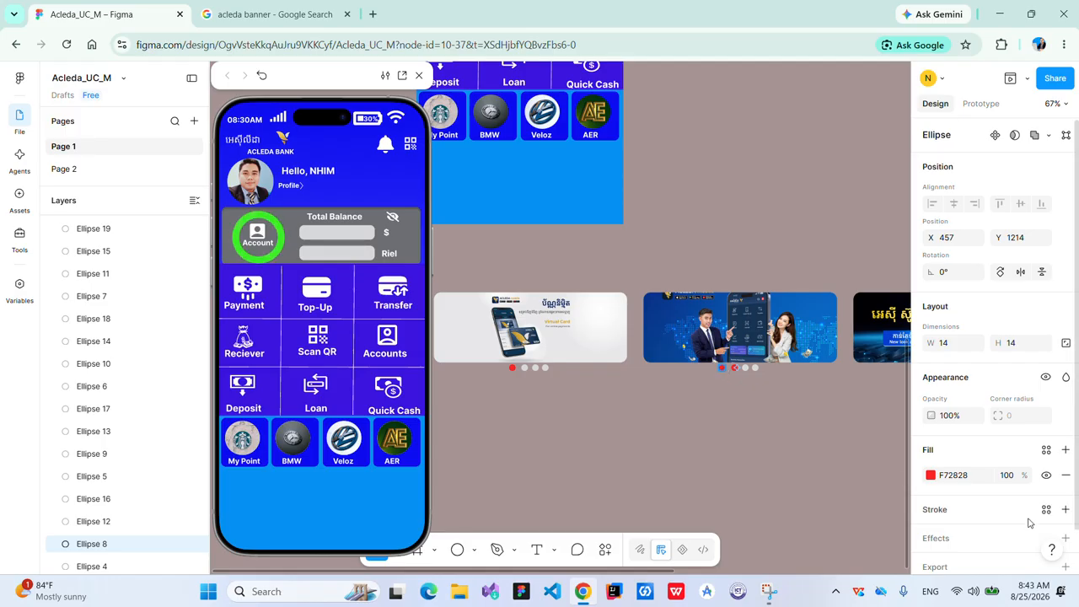
click(961, 476)
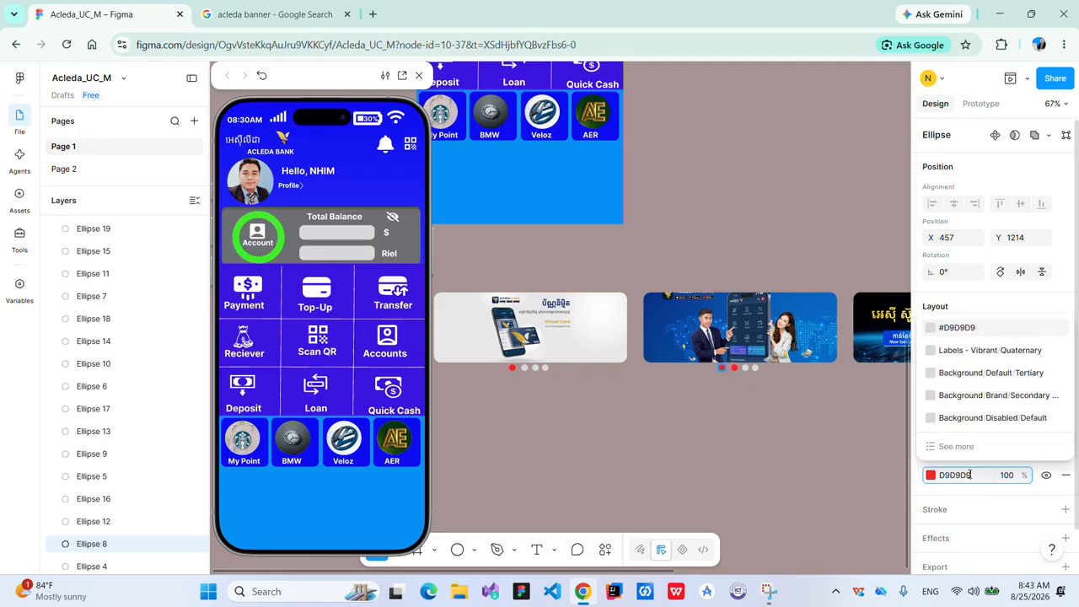
key(Escape)
click(549, 440)
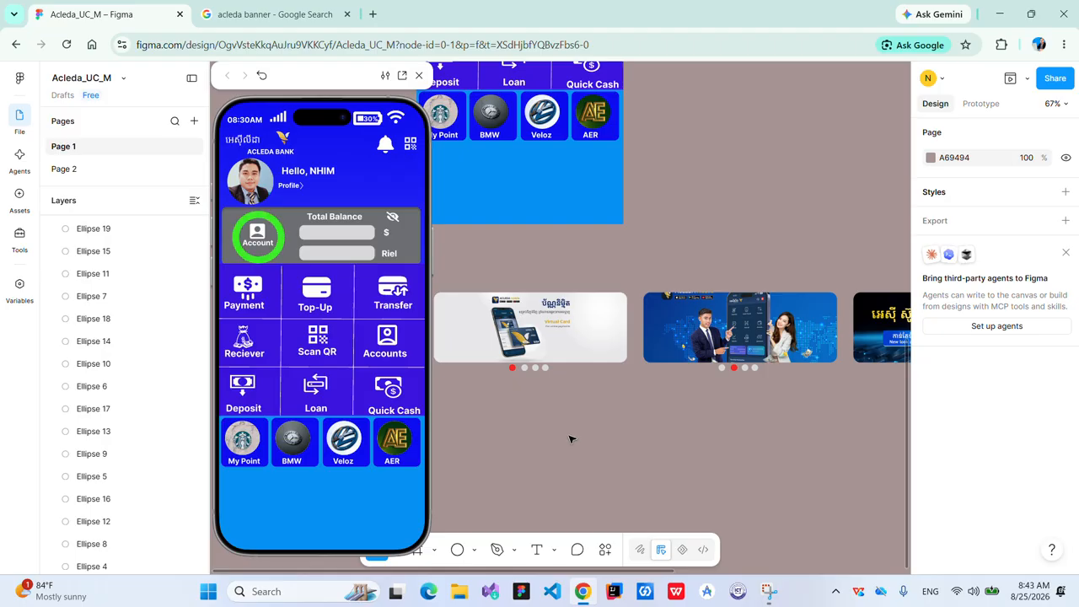
Group all four banners together with their pagination dots
ctrl+scroll(570, 439, down, 5)
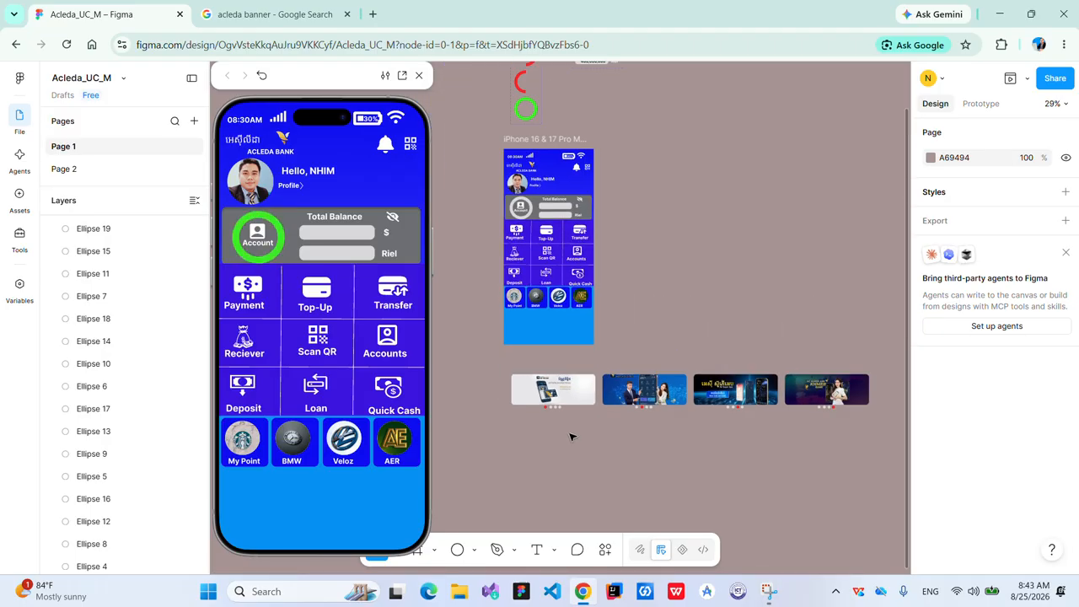
drag(518, 369, 876, 448)
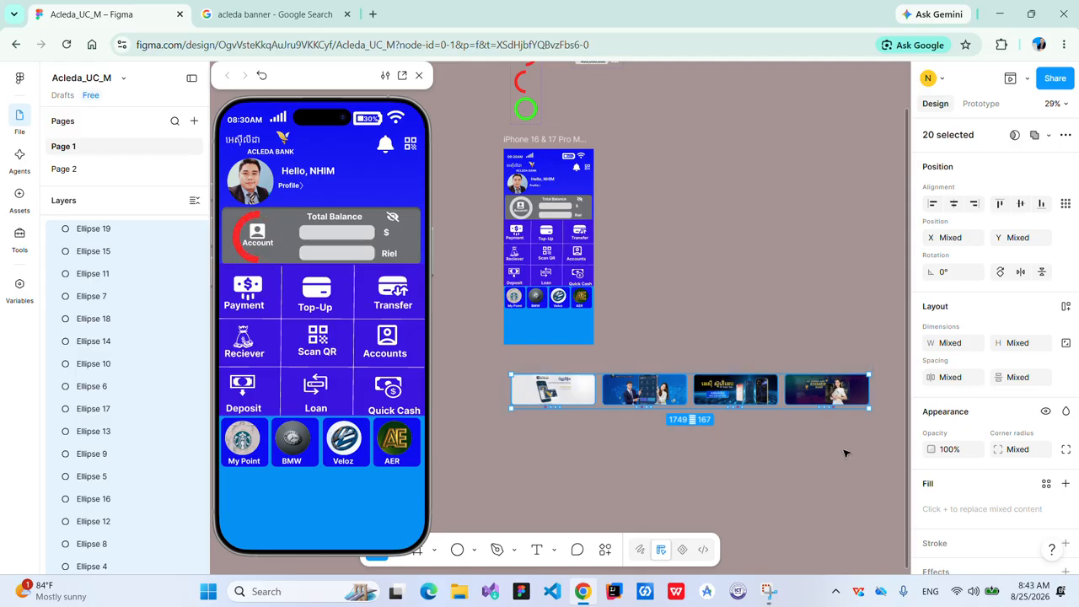
right_click(736, 398)
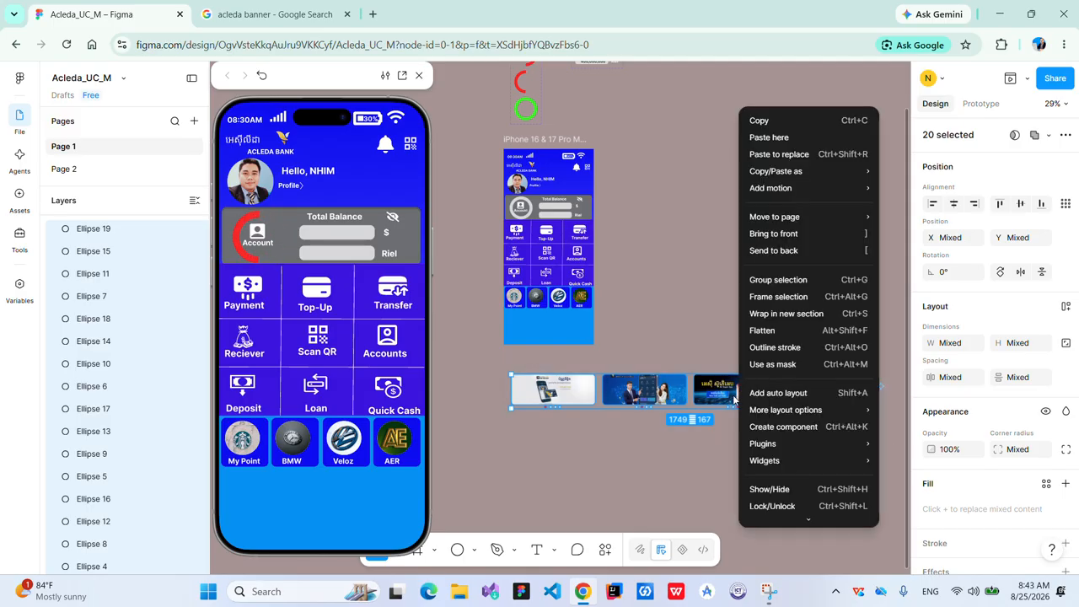
click(769, 278)
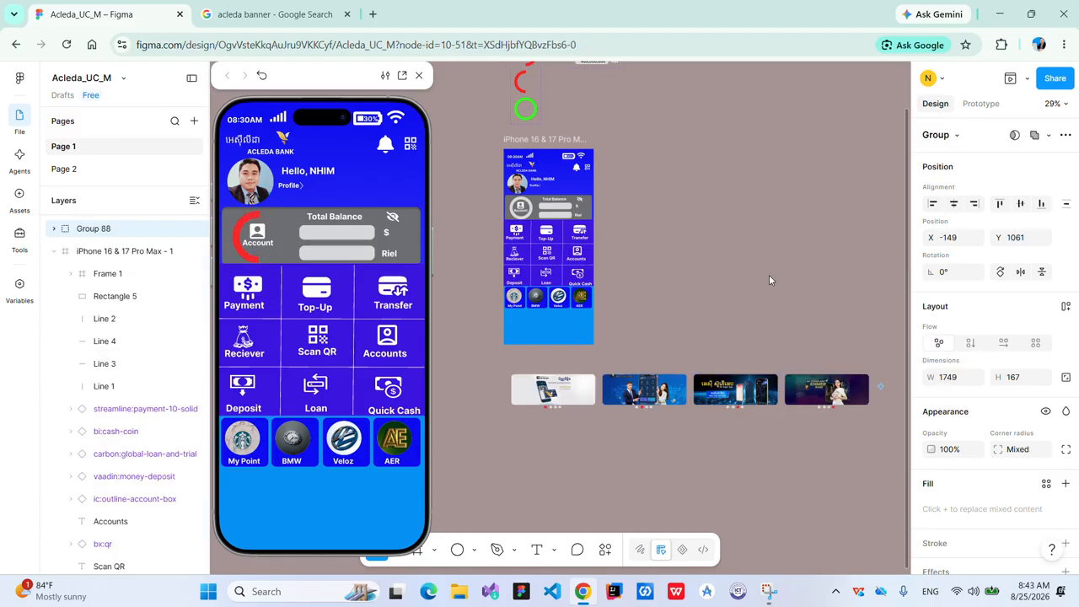
Move the banner group slightly down to Y 1119 and wrap it in a frame
drag(707, 393, 705, 405)
right_click(705, 405)
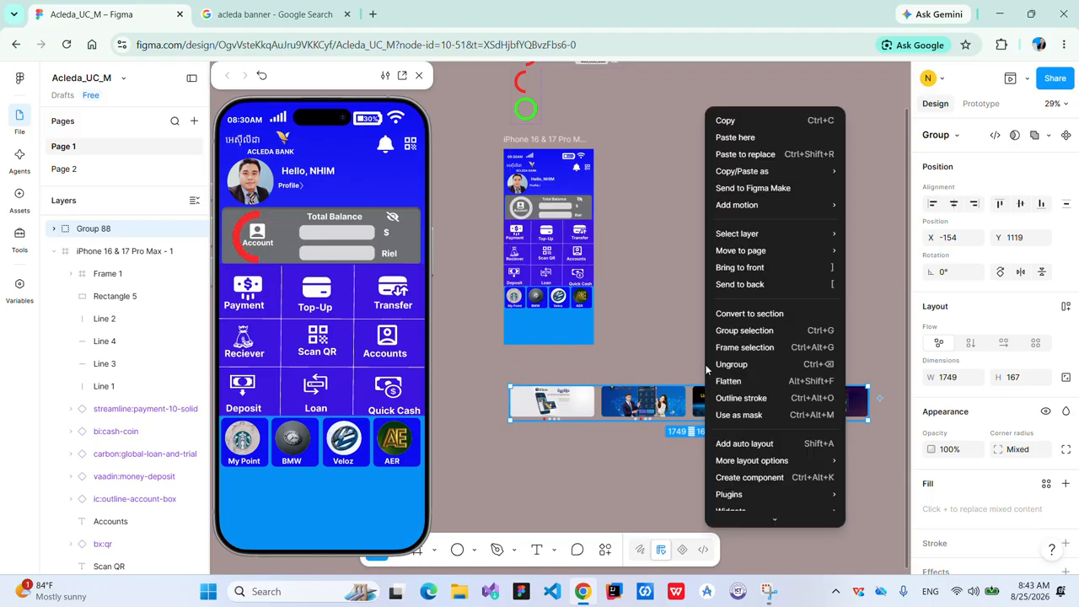
click(745, 354)
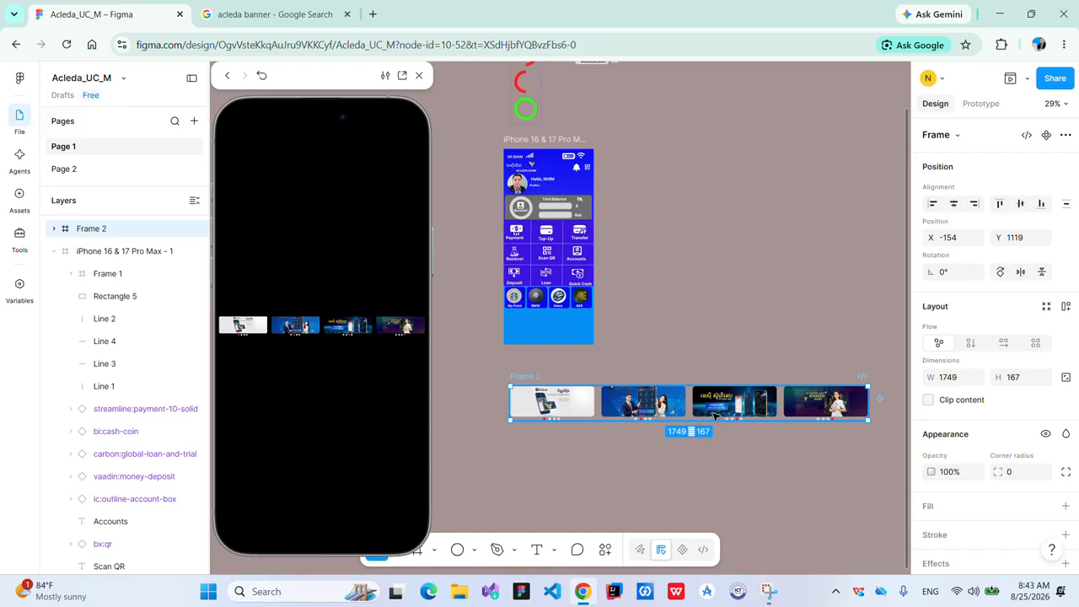
Turn on content clipping for the banner frame and narrow it to 446 wide around the first banner
click(929, 400)
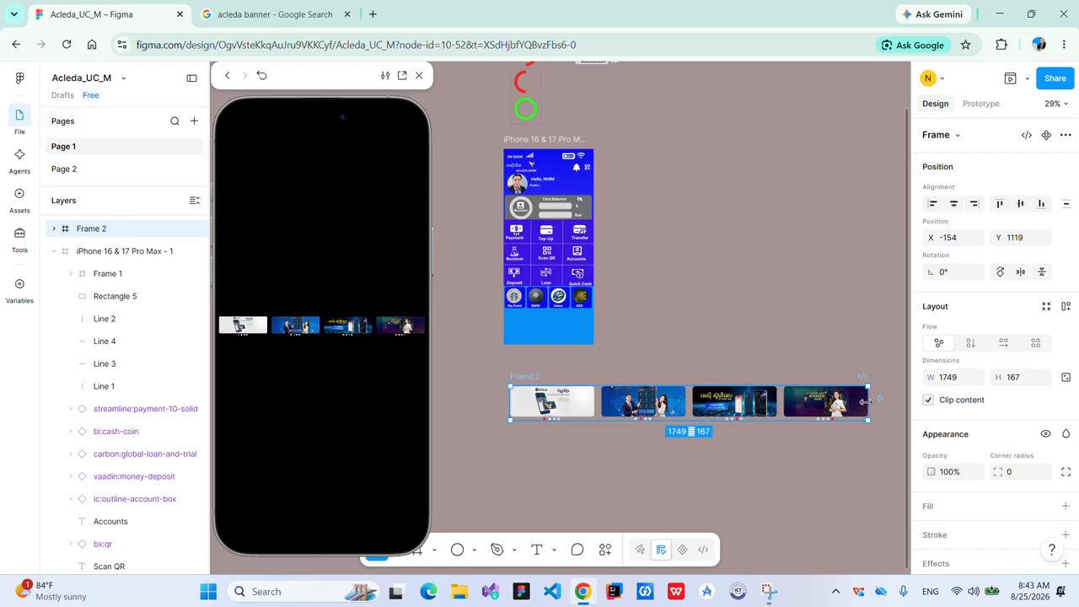
drag(862, 401, 595, 405)
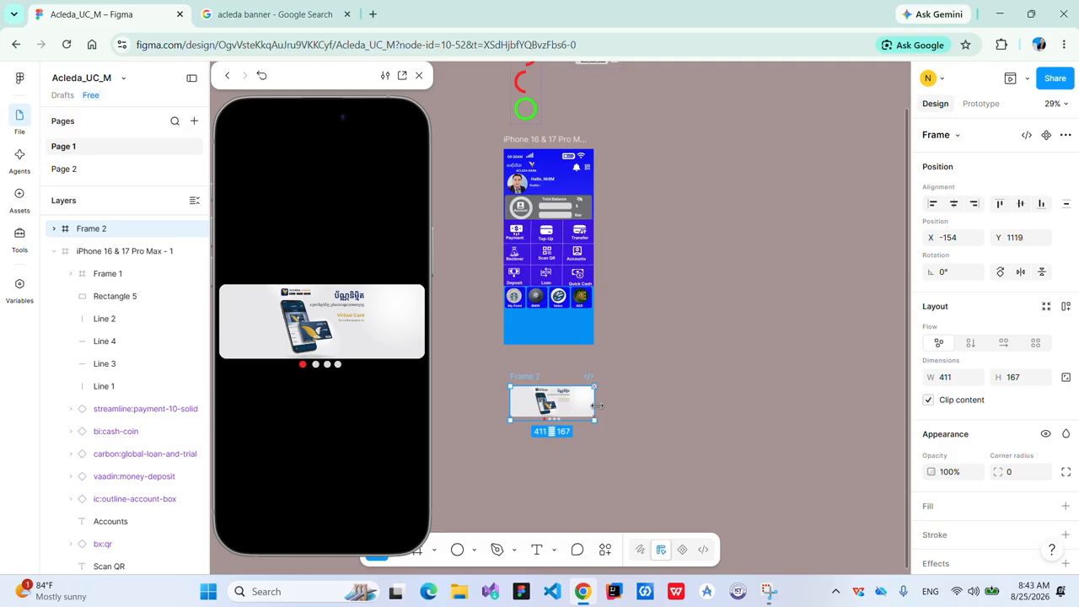
key(ctrl+z)
scroll(552, 401, up, 5)
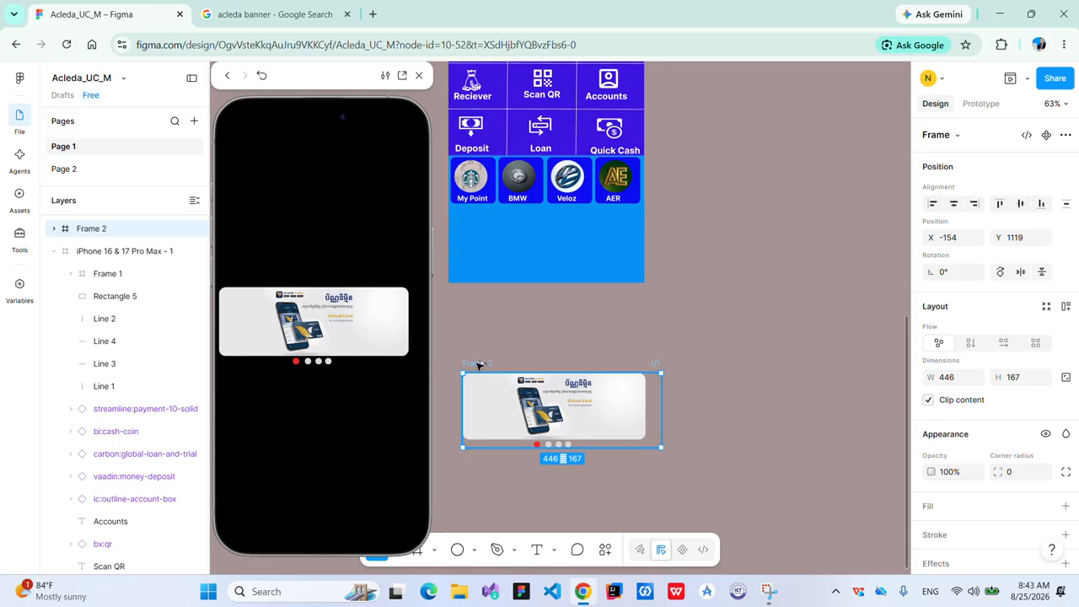
Duplicate the banner frame to its right without clipping, shift its group to align the second banner with the copy, and keep the group nested in it
drag(478, 364, 783, 368)
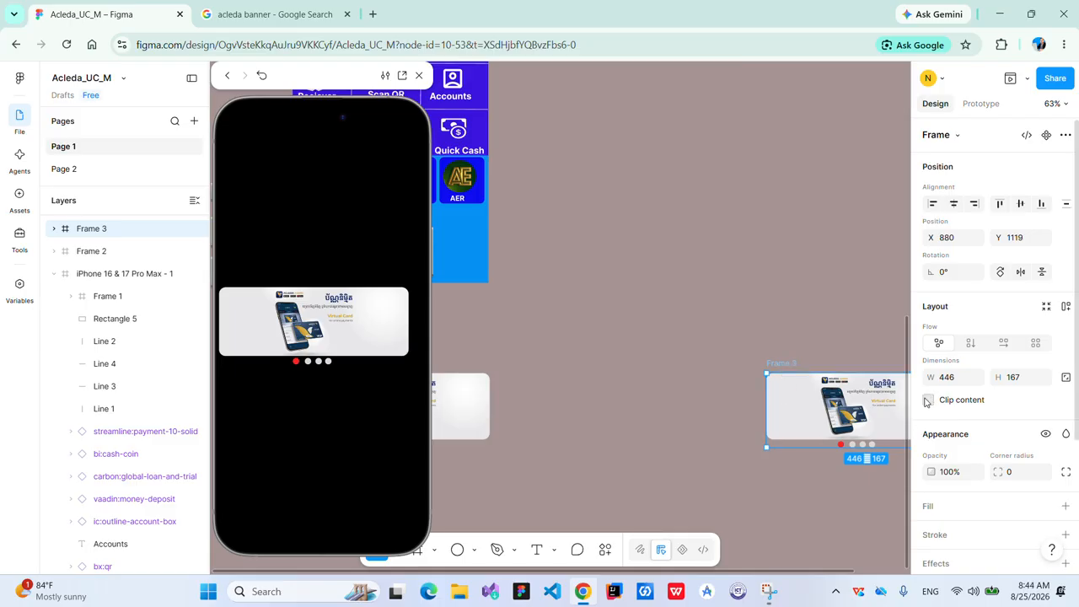
click(54, 229)
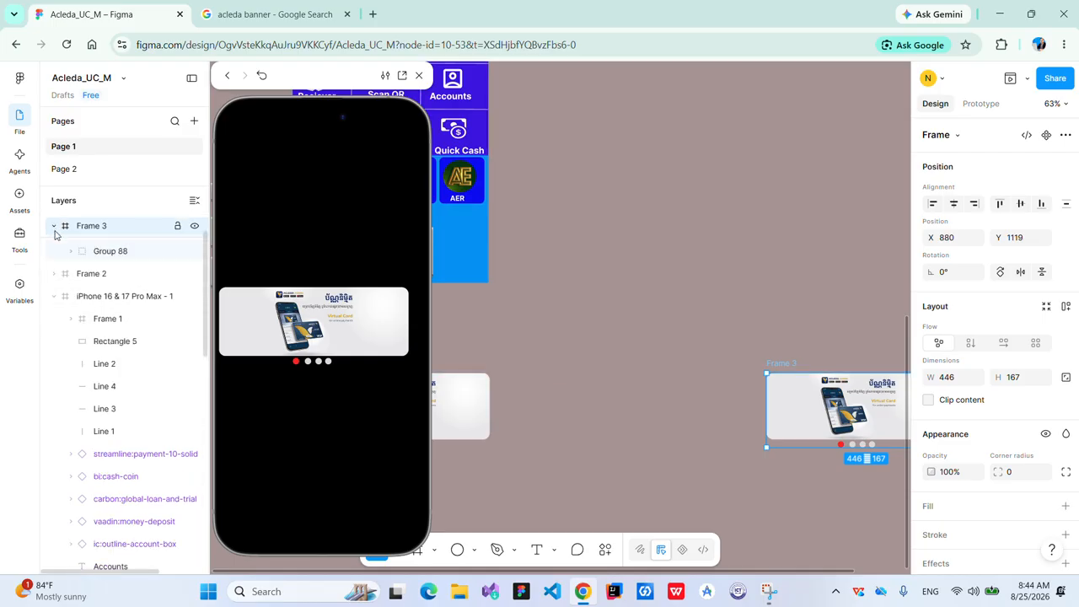
click(97, 253)
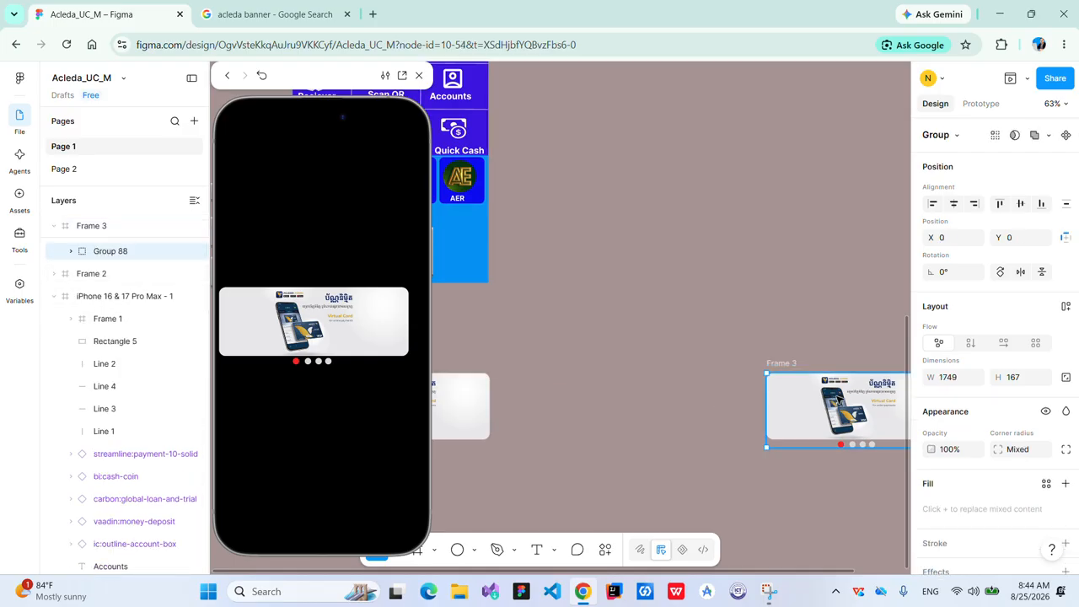
drag(837, 402, 636, 399)
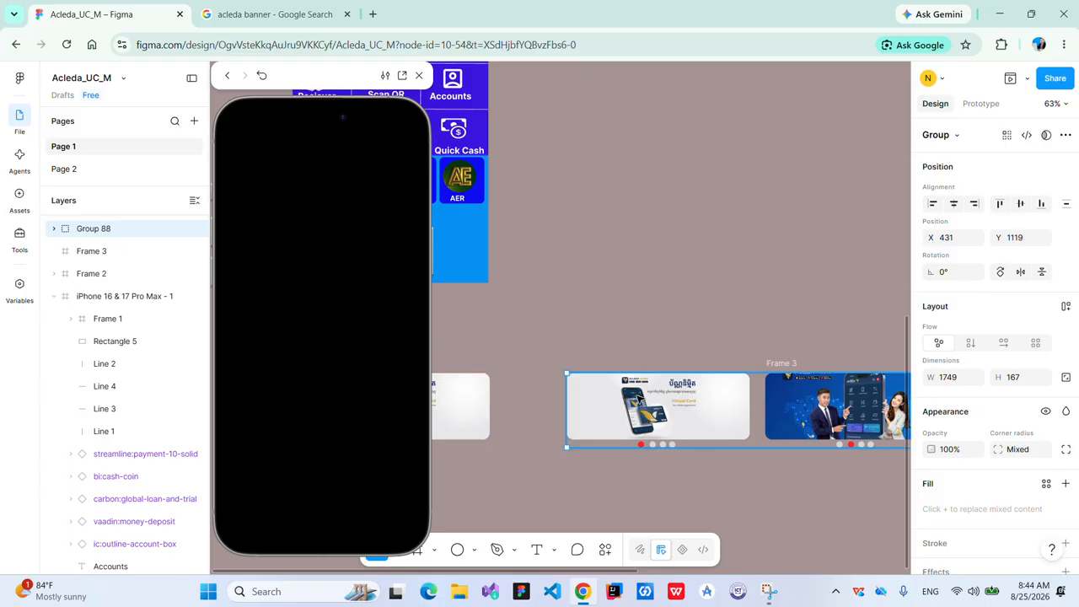
drag(108, 233, 98, 390)
Clip the content of the second banner's frame, move it beside the first frame at X 283, and narrow it to 427
click(94, 365)
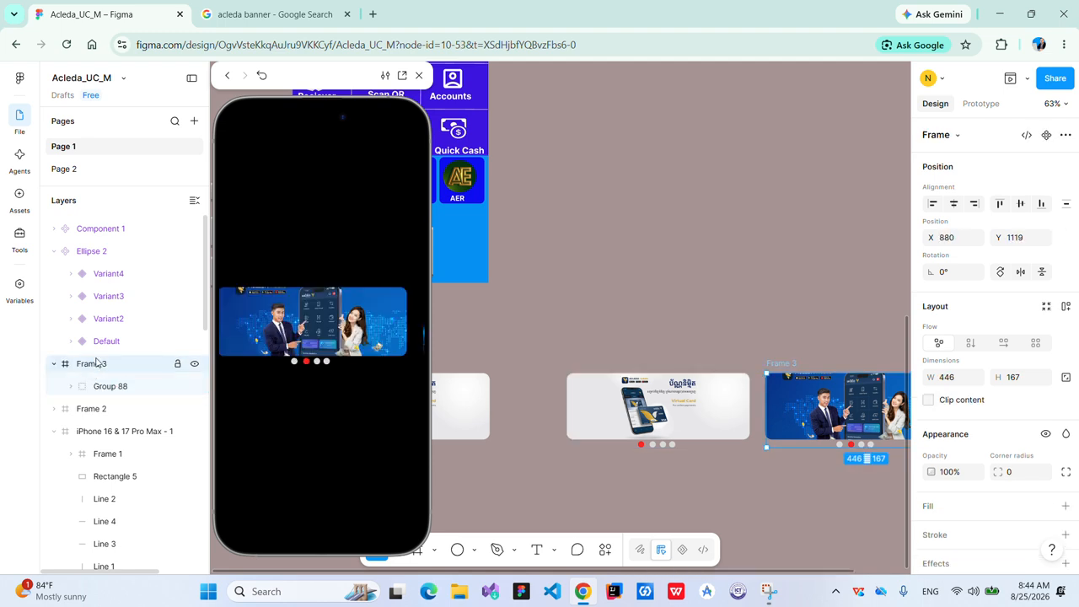
click(929, 400)
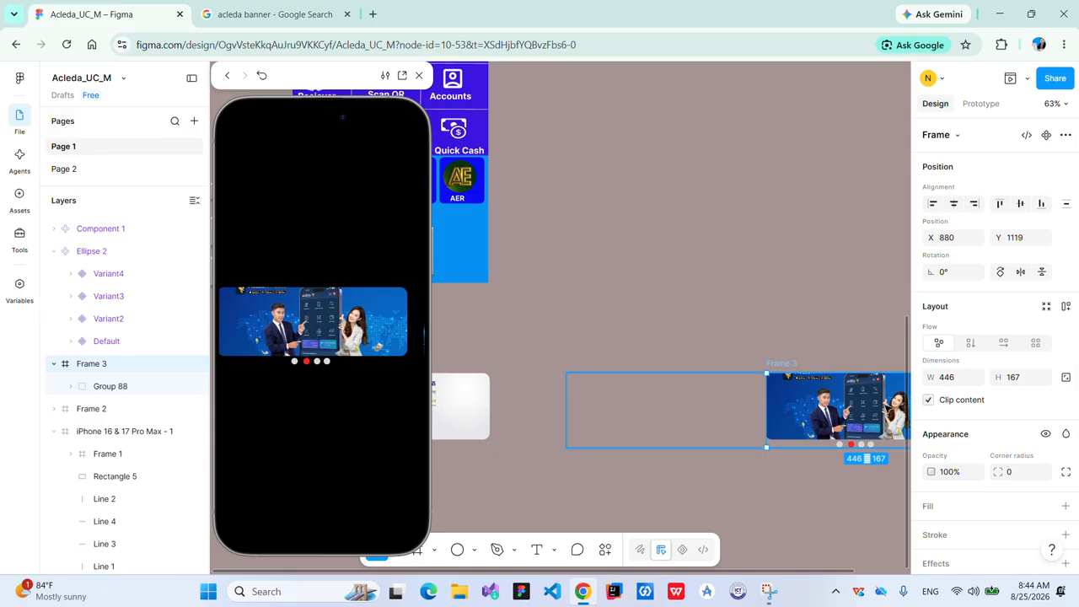
drag(852, 406, 583, 405)
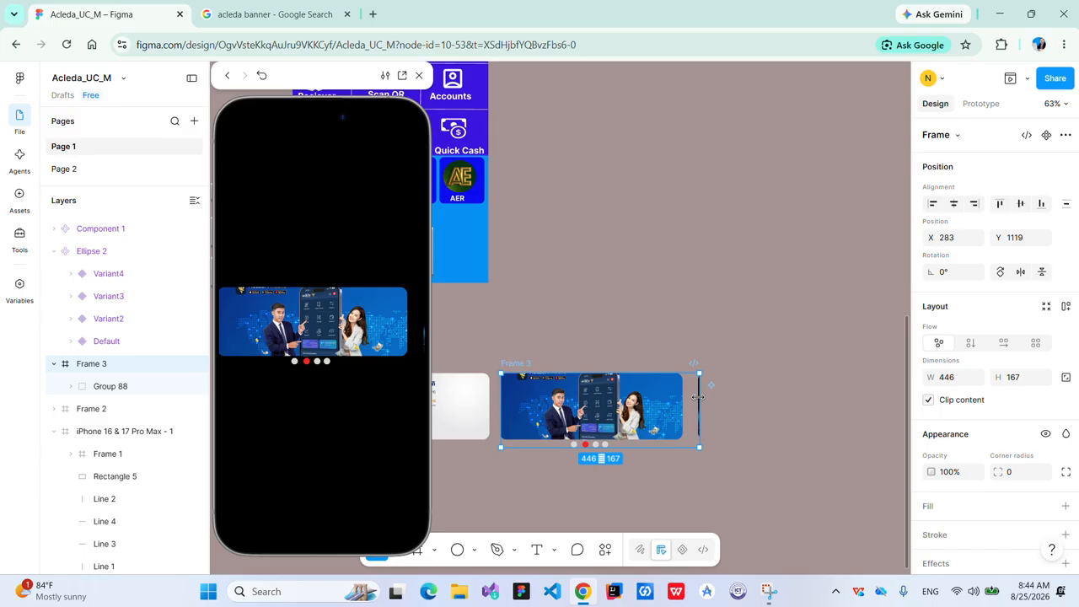
drag(698, 397, 691, 397)
click(672, 301)
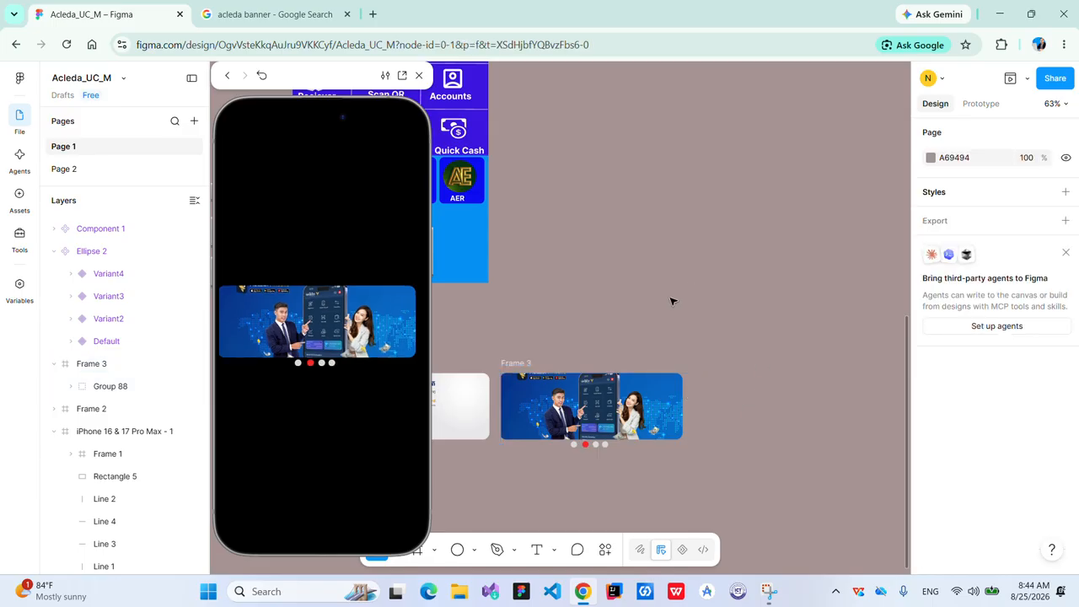
Duplicate the second banner's frame to the right at X 1502 and turn off content clipping on the copy
scroll(645, 317, left, 5)
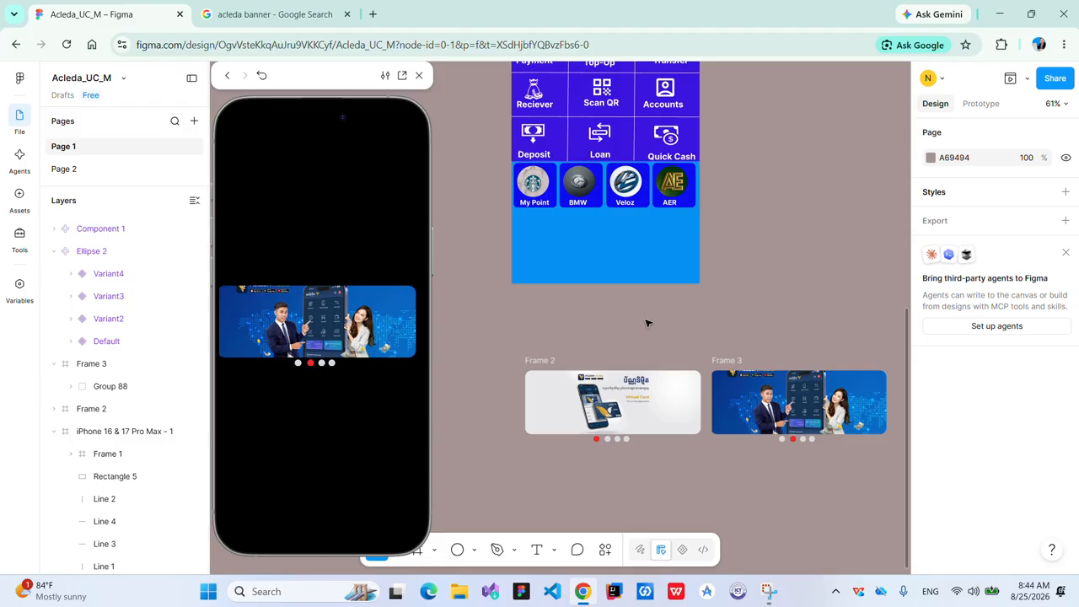
scroll(632, 321, right, 5)
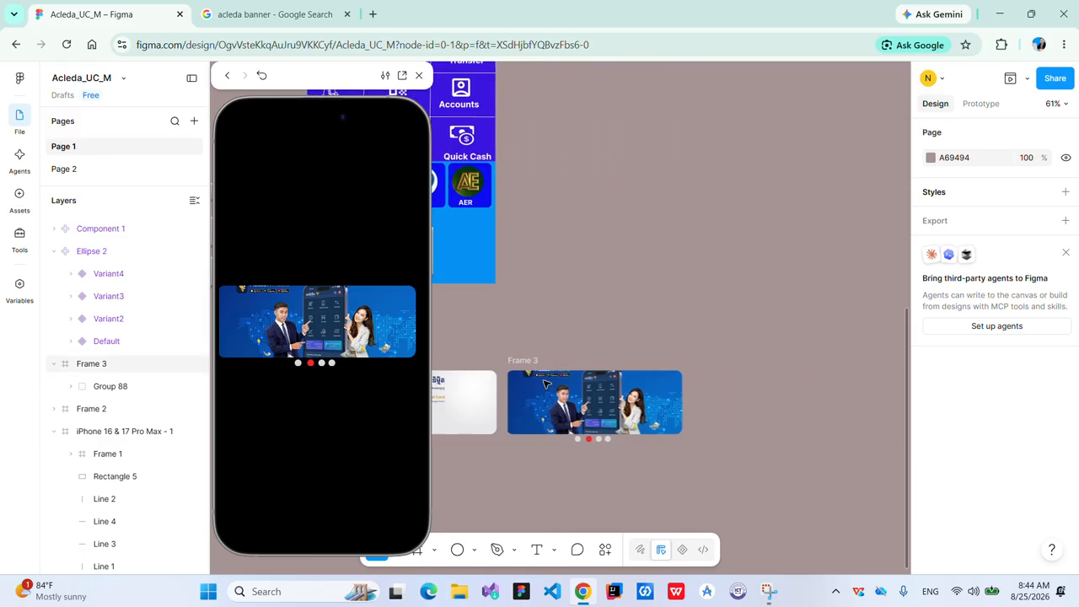
click(542, 386)
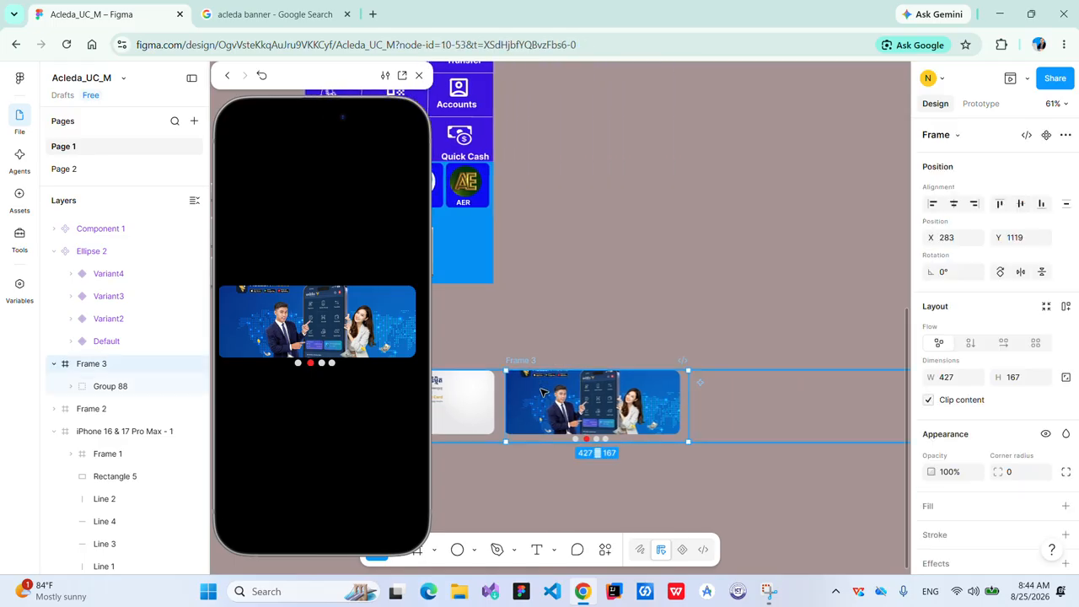
key(alt)
drag(566, 394, 850, 388)
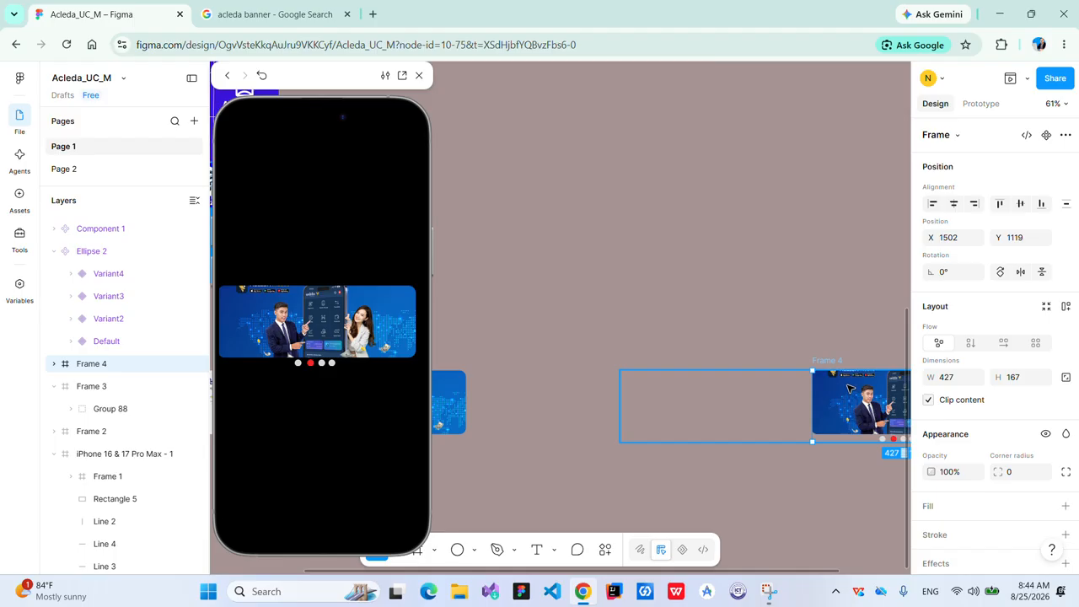
scroll(849, 389, right, 2)
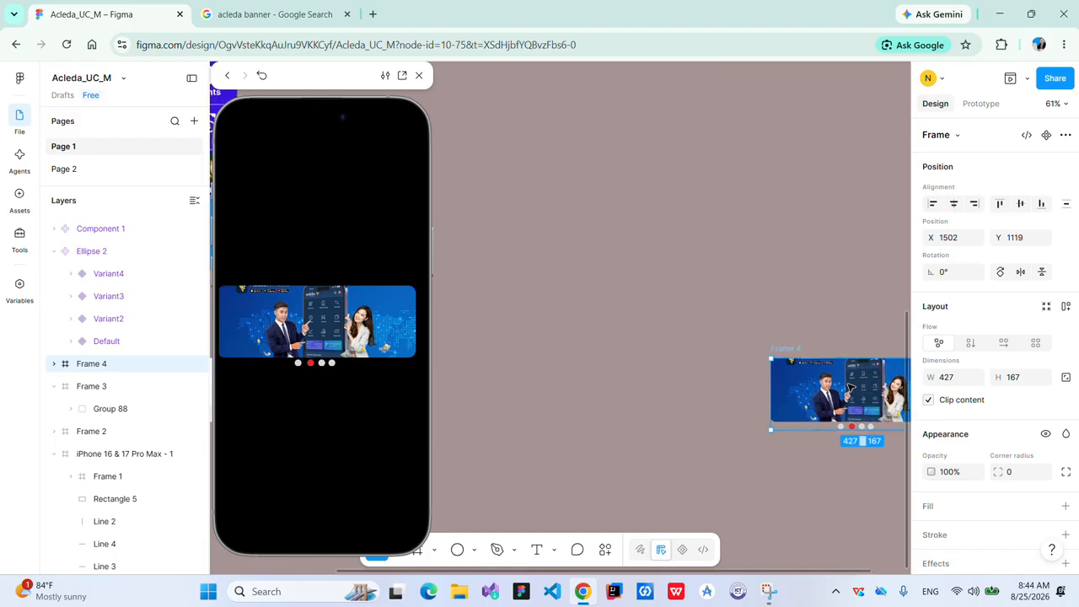
click(929, 404)
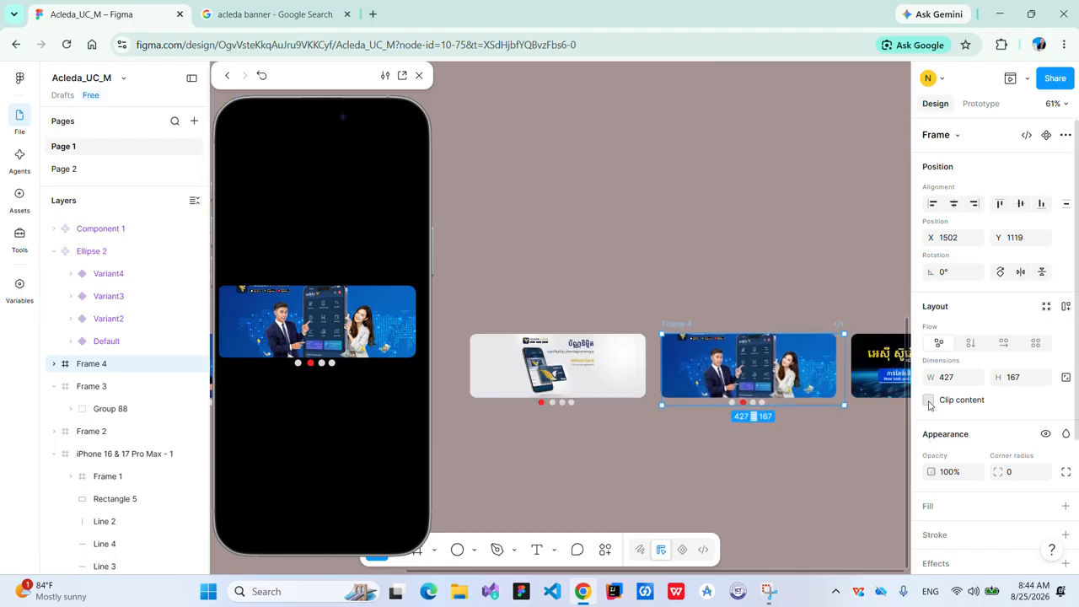
Shift Group 88 to align the third banner with Frame 4, and keep the group nested in it at X -897
click(53, 364)
click(97, 386)
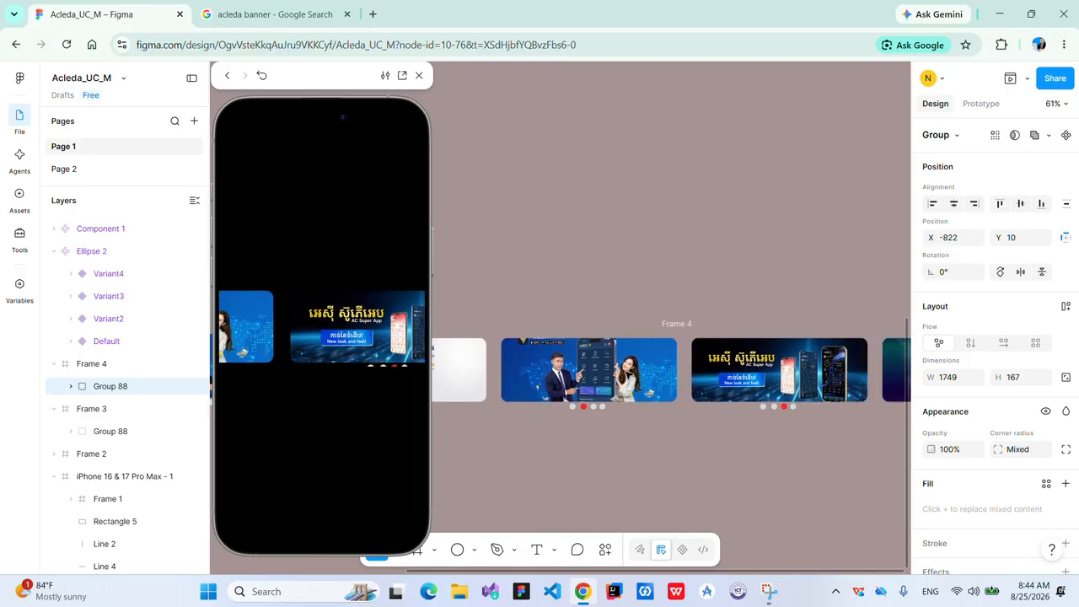
drag(597, 371, 601, 372)
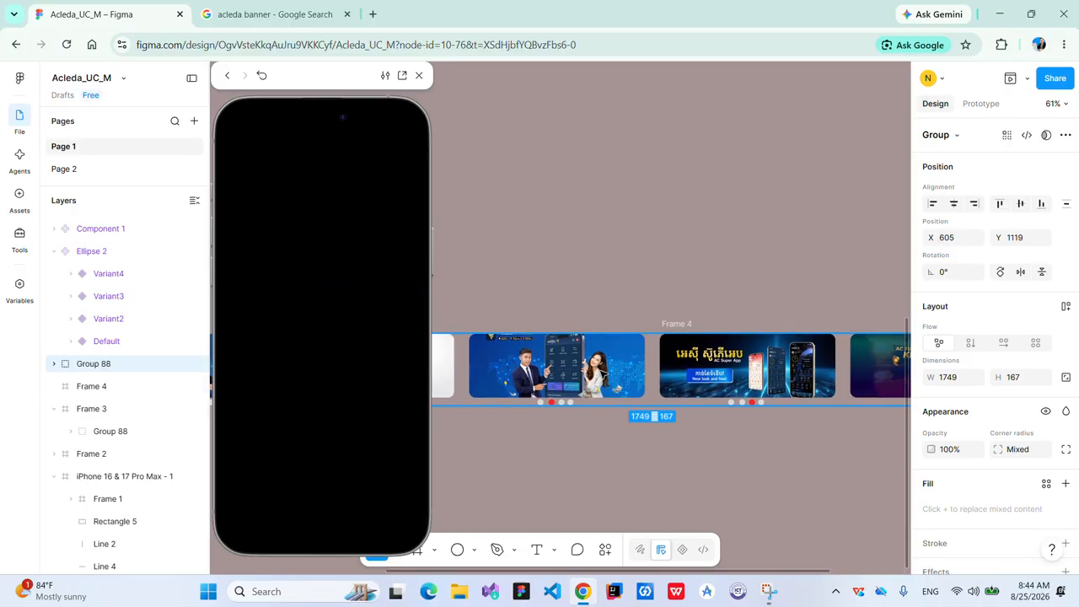
drag(95, 368, 99, 389)
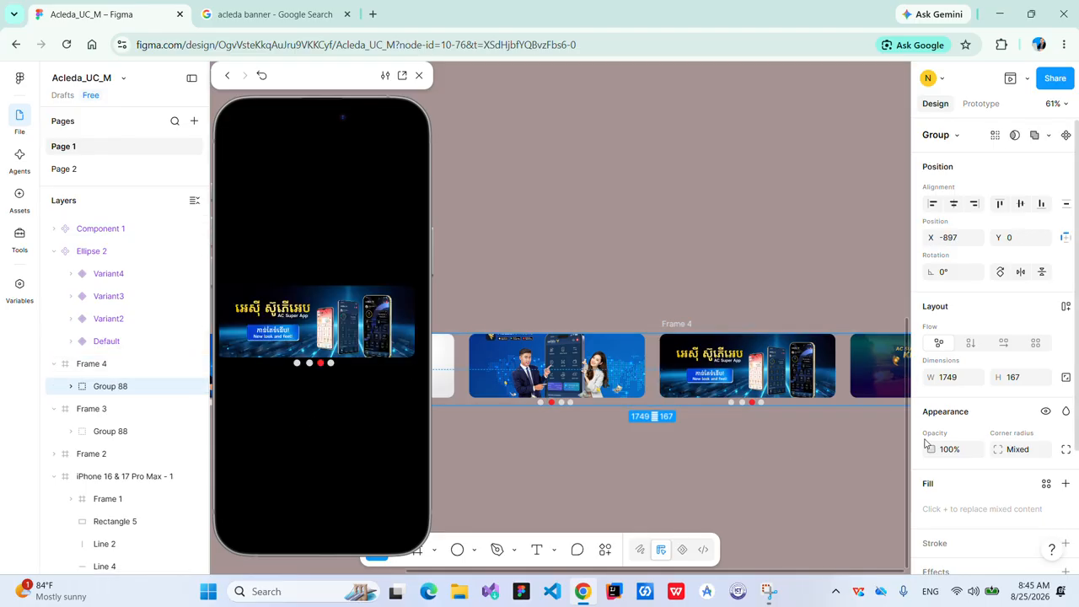
Clip the content of Frame 4 and move it beside the second banner's frame at X 719, Y 1119
click(106, 365)
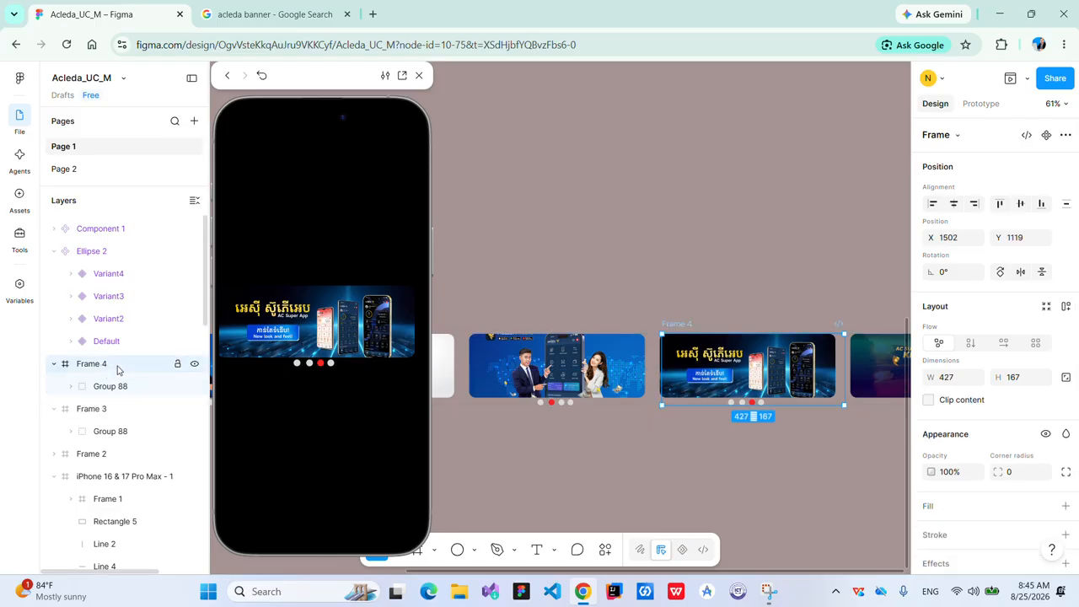
click(928, 400)
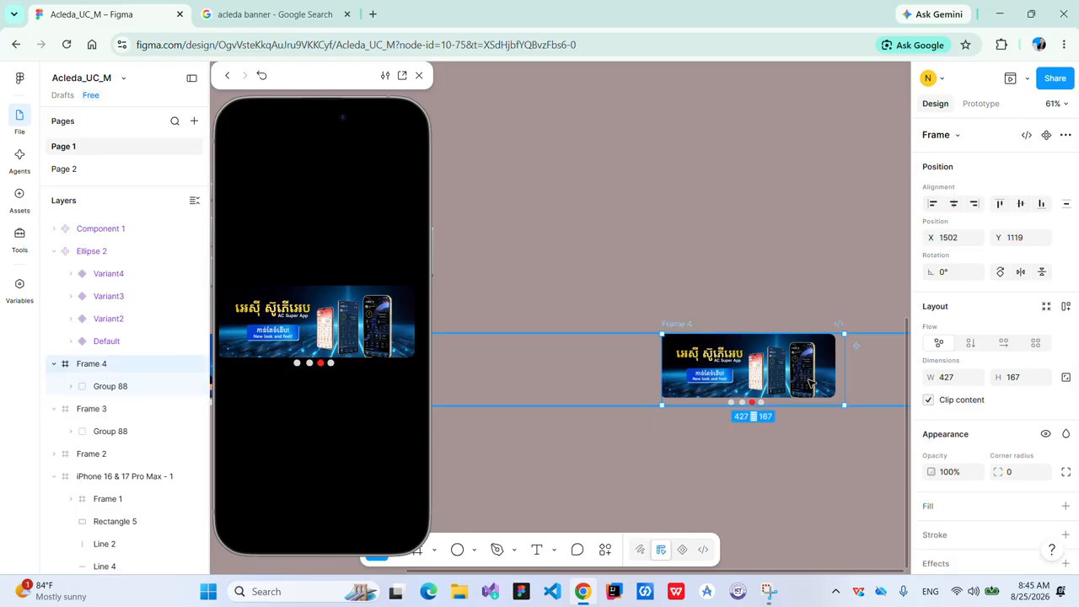
scroll(783, 379, left, 1)
drag(782, 379, 493, 369)
scroll(494, 369, left, 3)
scroll(498, 369, right, 1)
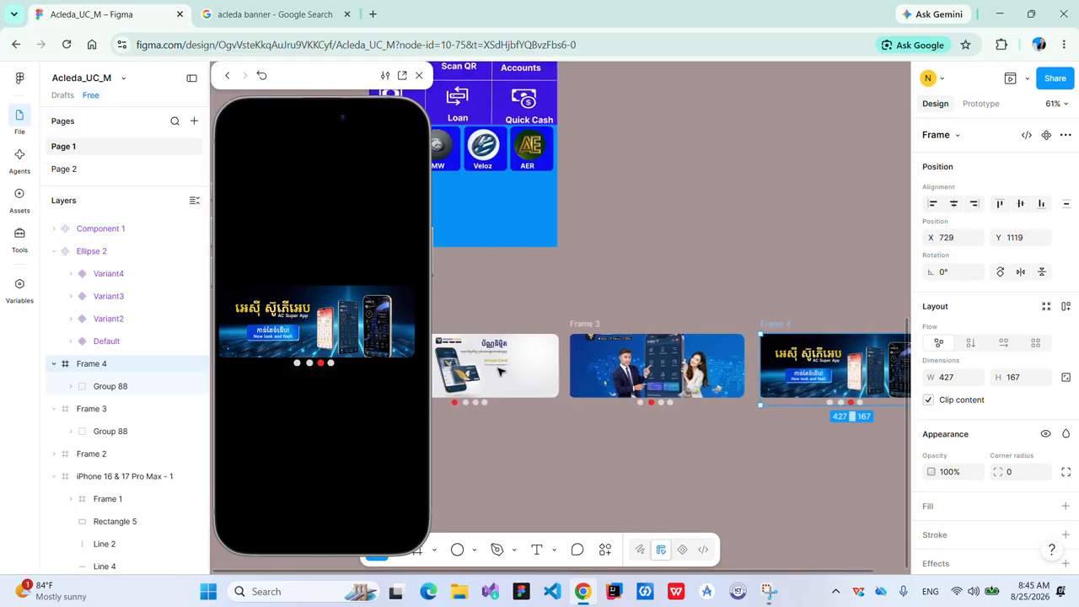
scroll(580, 383, right, 1)
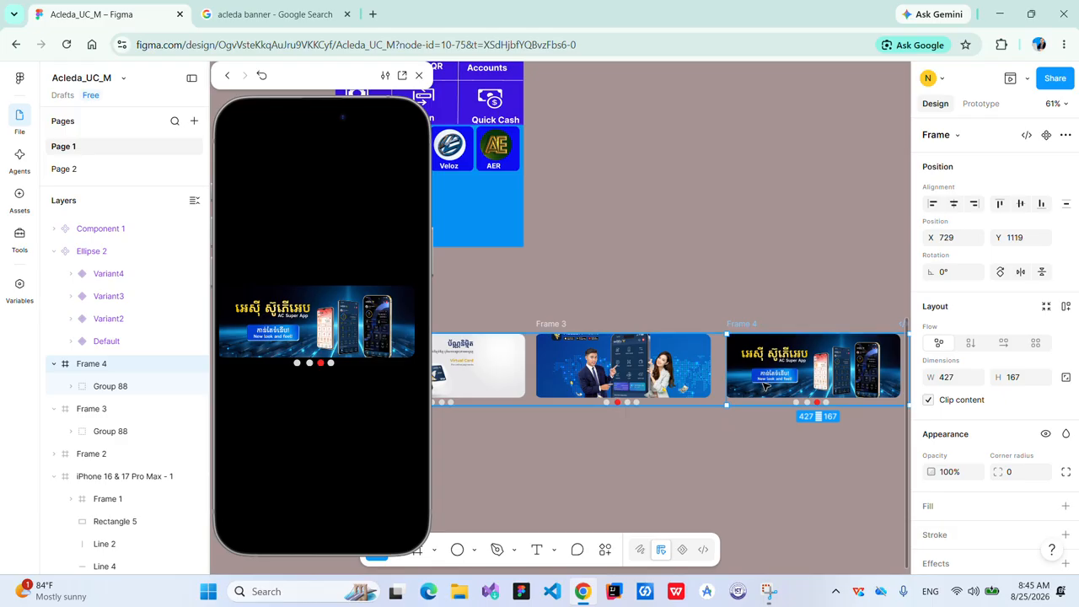
drag(765, 387, 761, 386)
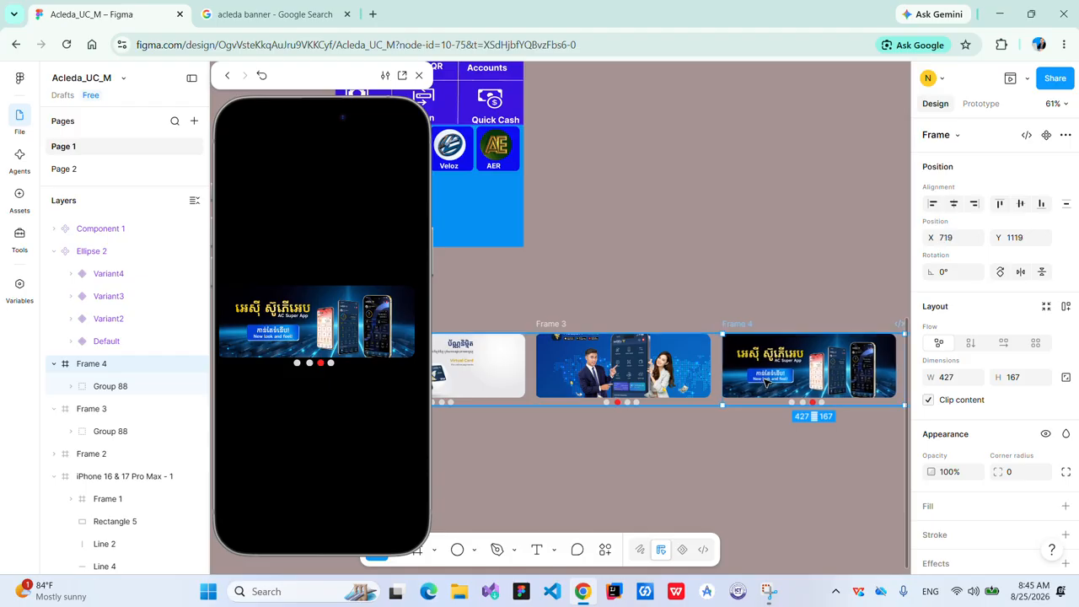
Duplicate the third banner's frame to its right at X 3291 and turn off content clipping on the copy
scroll(754, 396, right, 2)
scroll(755, 396, right, 5)
click(633, 472)
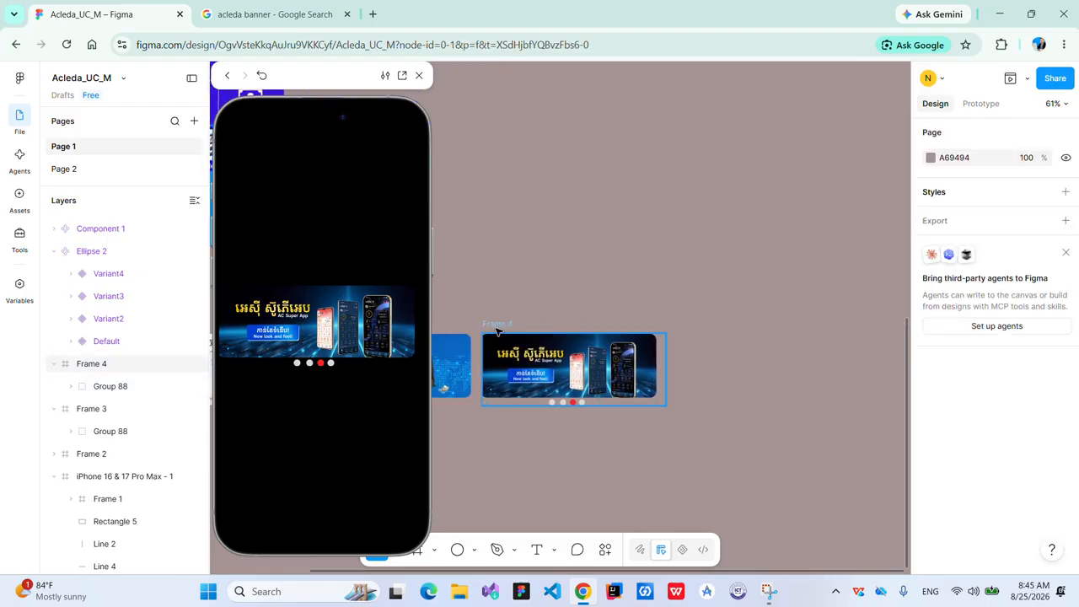
click(495, 324)
drag(498, 329, 710, 366)
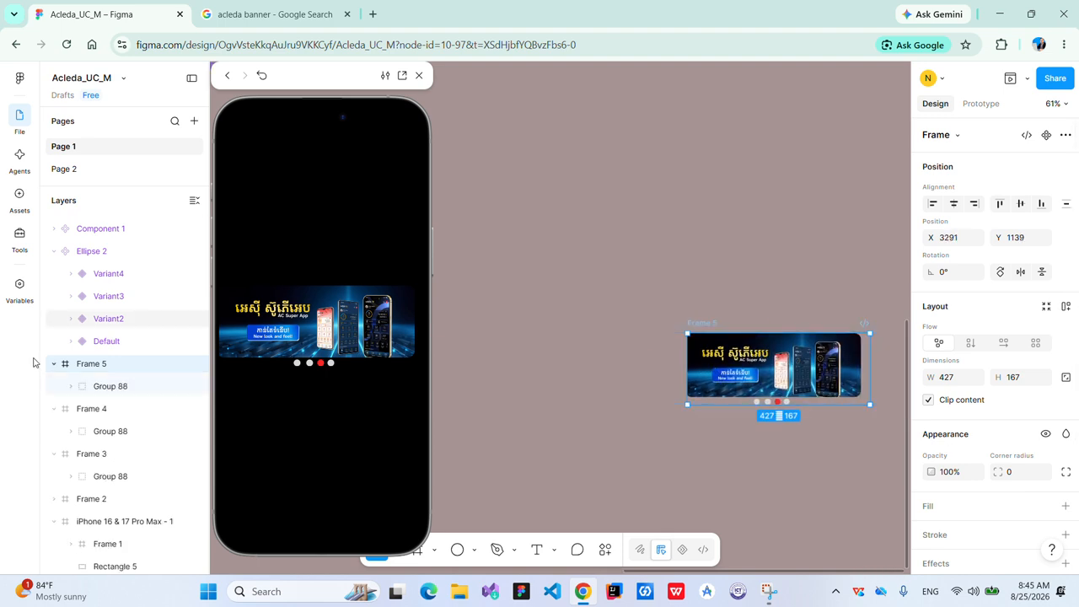
click(928, 399)
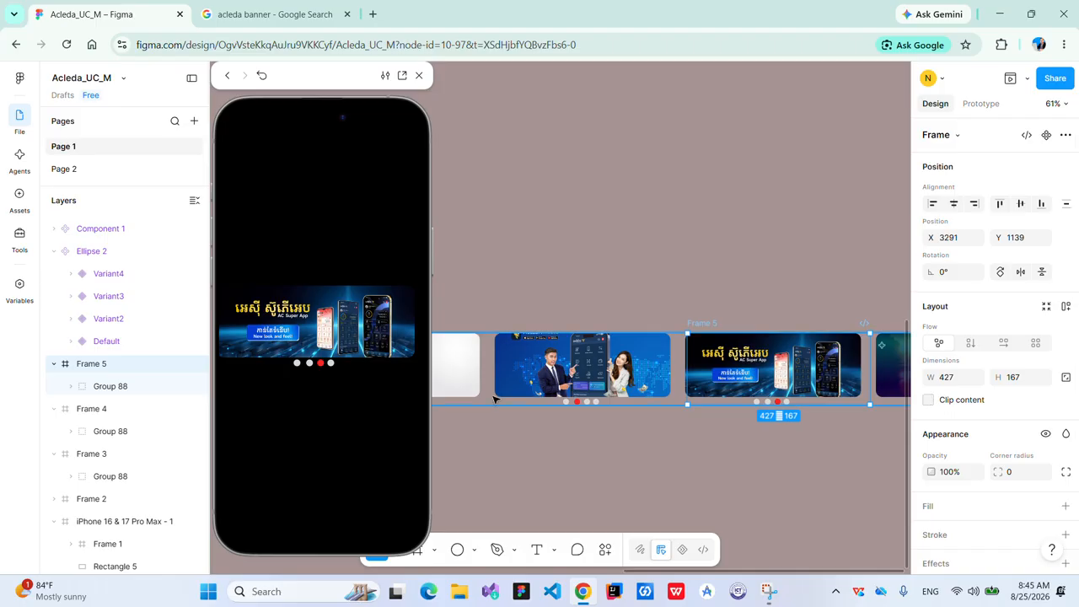
Shift the group to align the fourth banner with Frame 5, and keep the group nested in it at X -1343
click(55, 363)
click(55, 364)
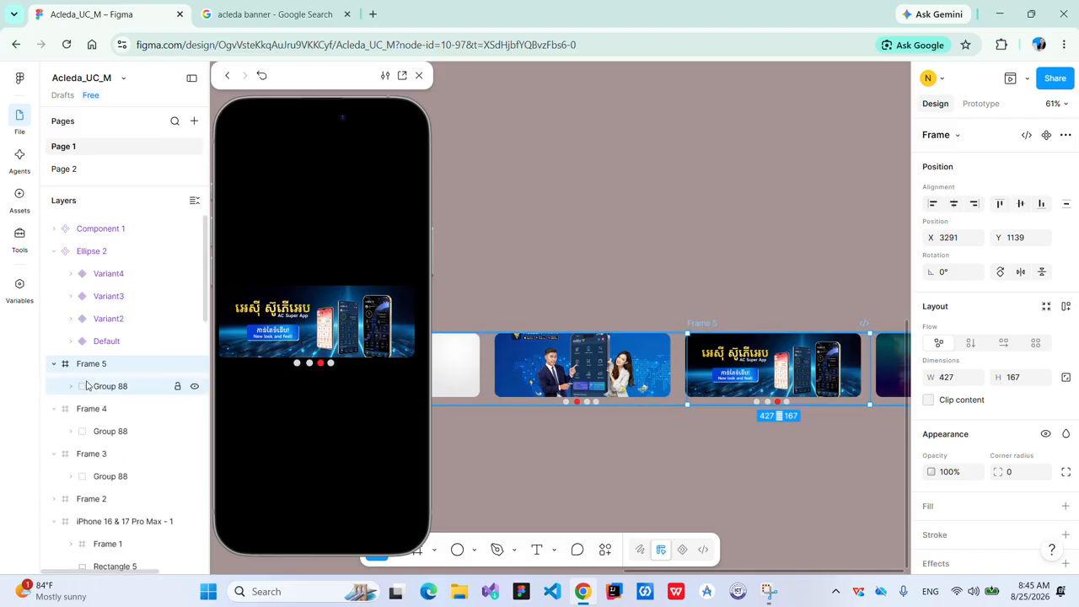
click(95, 386)
drag(780, 364, 588, 364)
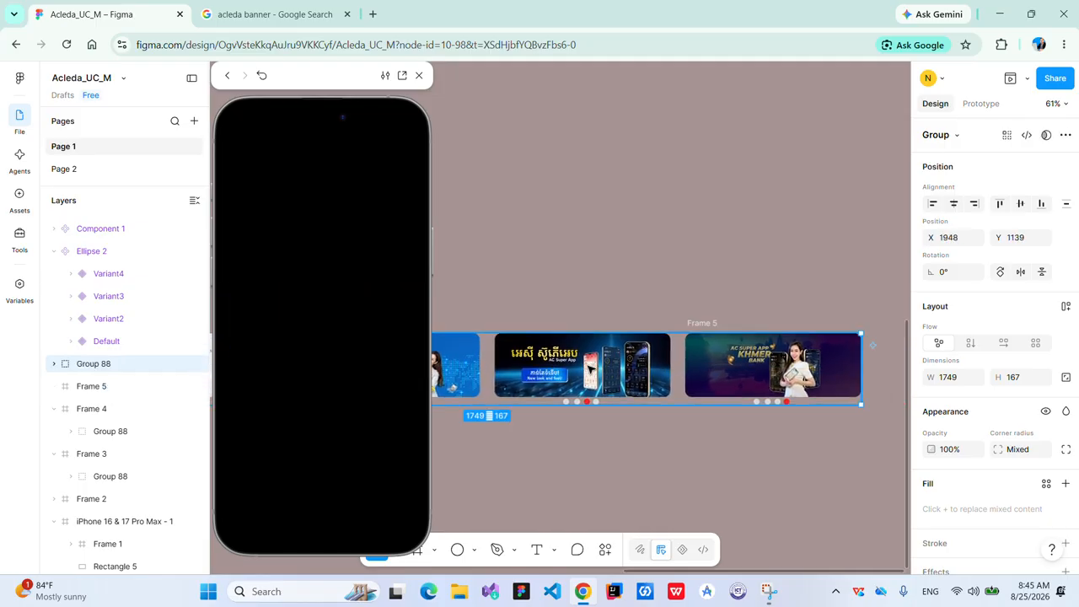
scroll(590, 364, left, 5)
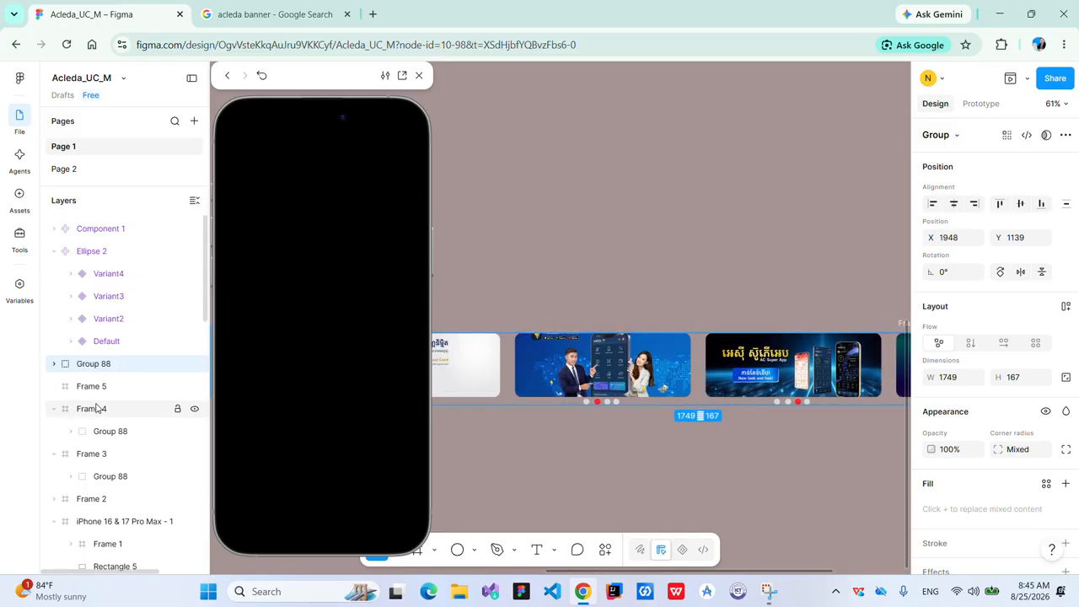
drag(100, 364, 106, 391)
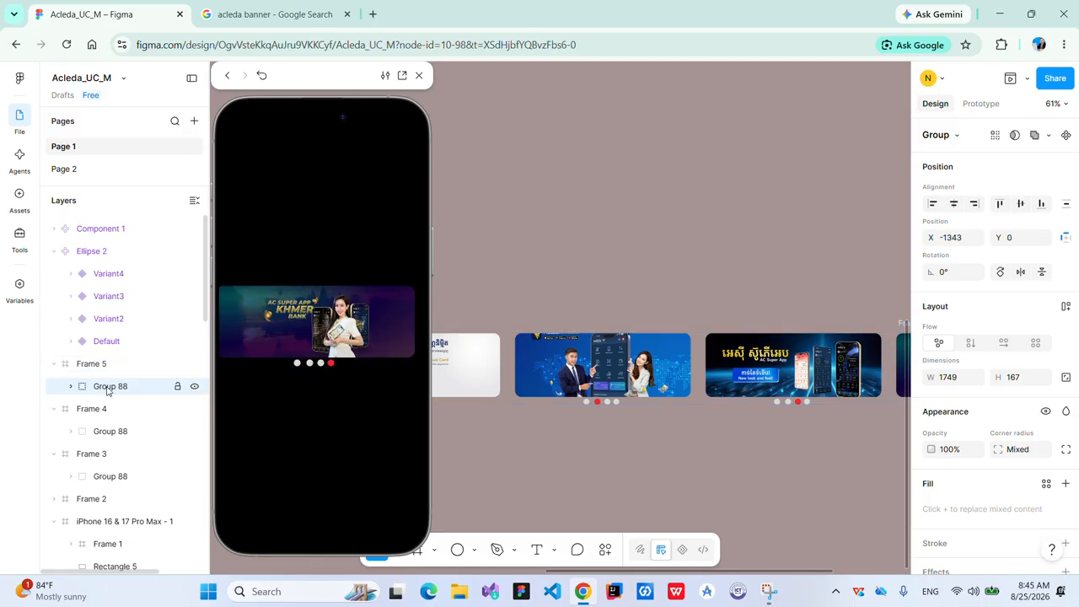
Clip the content of Frame 5 and move it beside the third banner's frame at X 1155, Y 1119
click(106, 365)
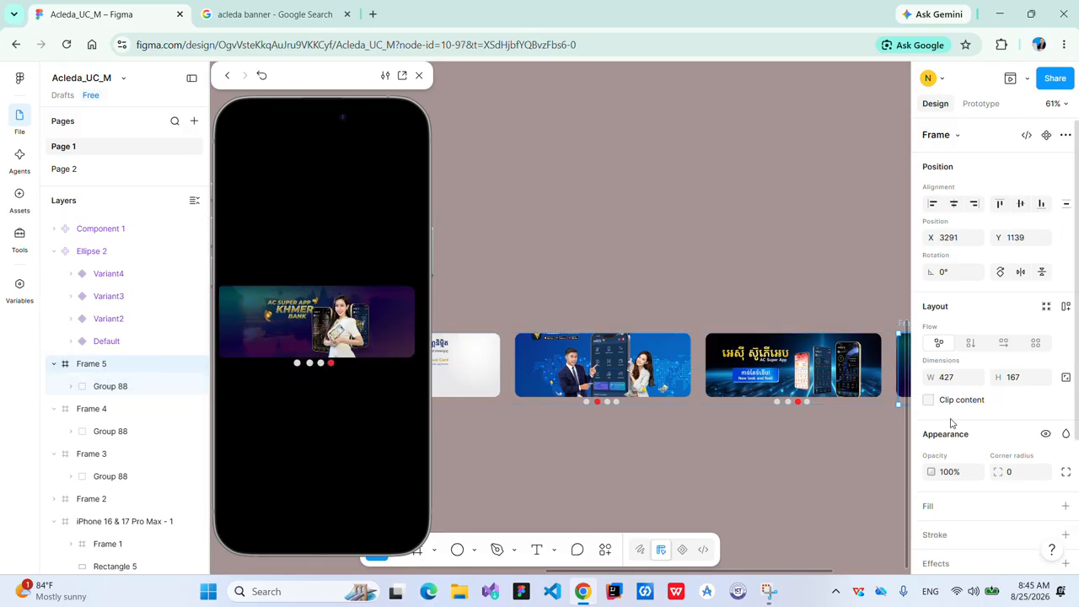
click(928, 400)
scroll(880, 383, right, 2)
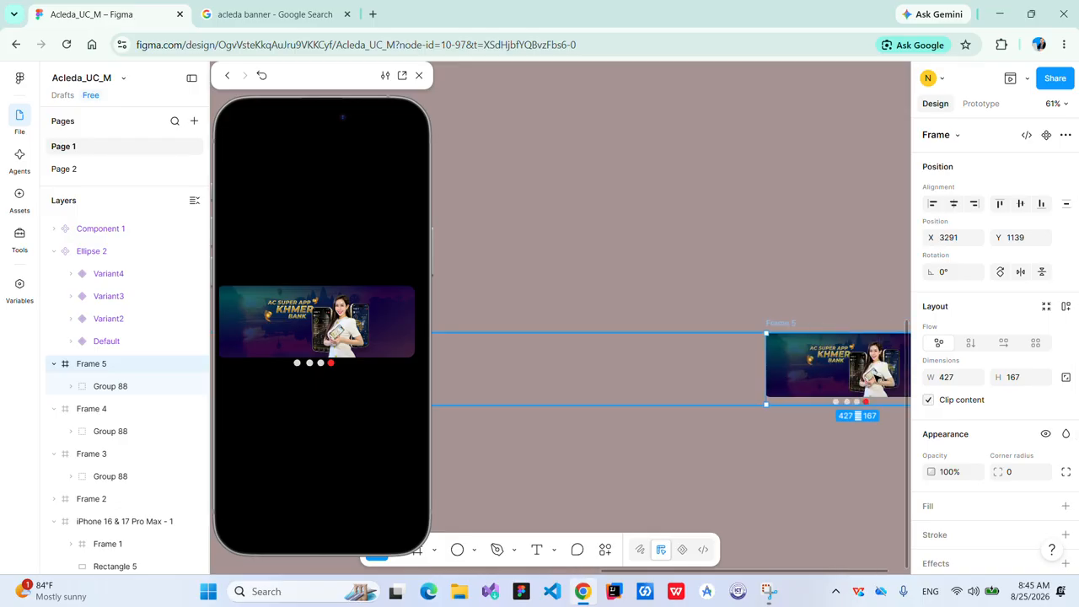
drag(862, 371, 627, 373)
scroll(750, 376, left, 4)
drag(843, 371, 559, 374)
scroll(698, 379, left, 4)
scroll(698, 379, left, 2)
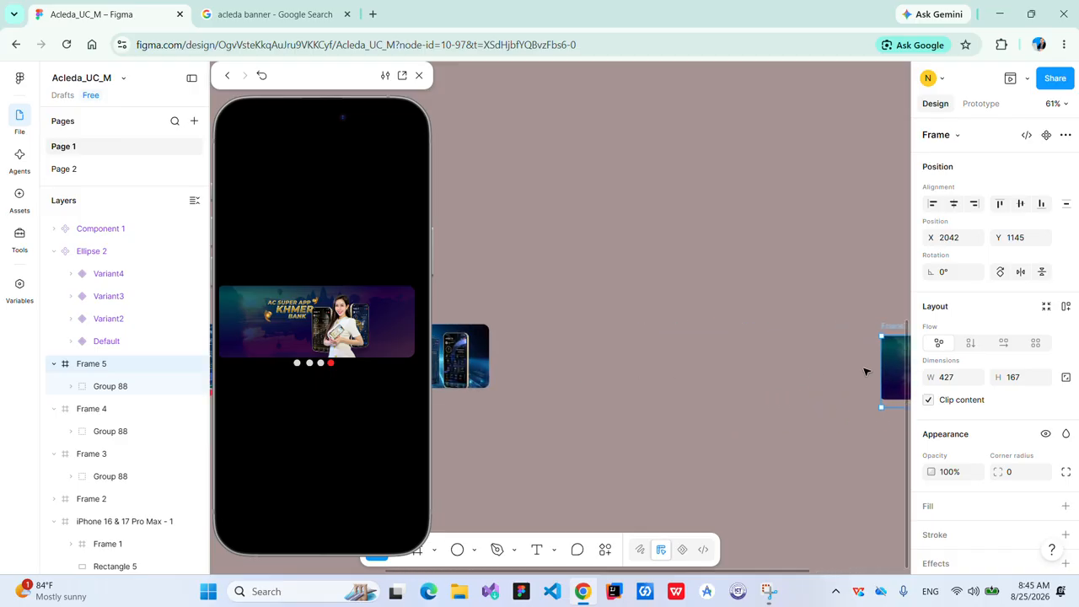
drag(890, 368, 517, 361)
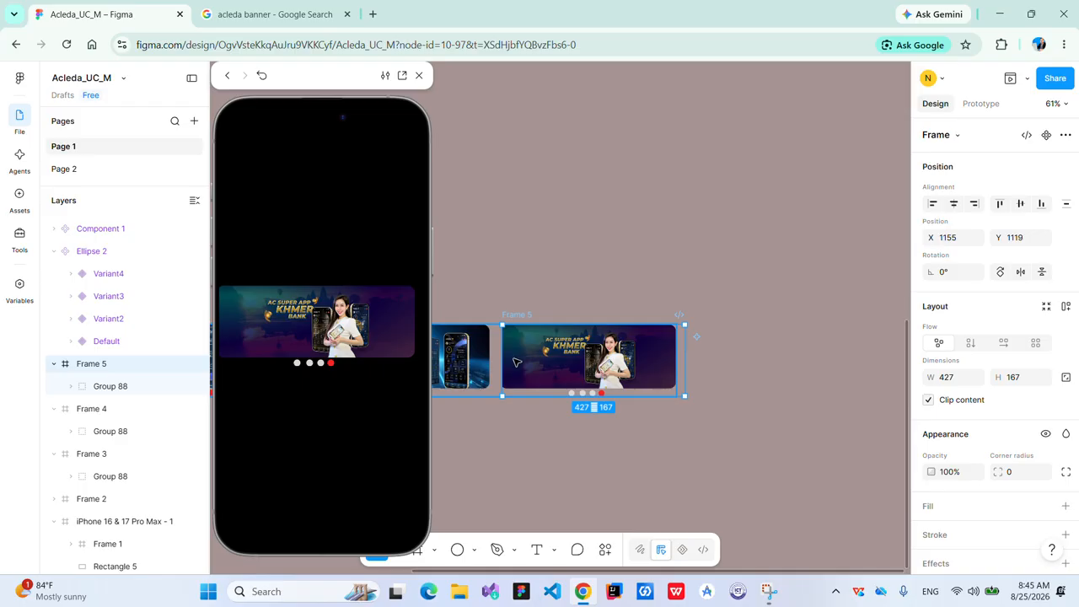
Select the four banner frames, Frame 2 to Frame 5, and combine them into a component set
scroll(517, 361, left, 9)
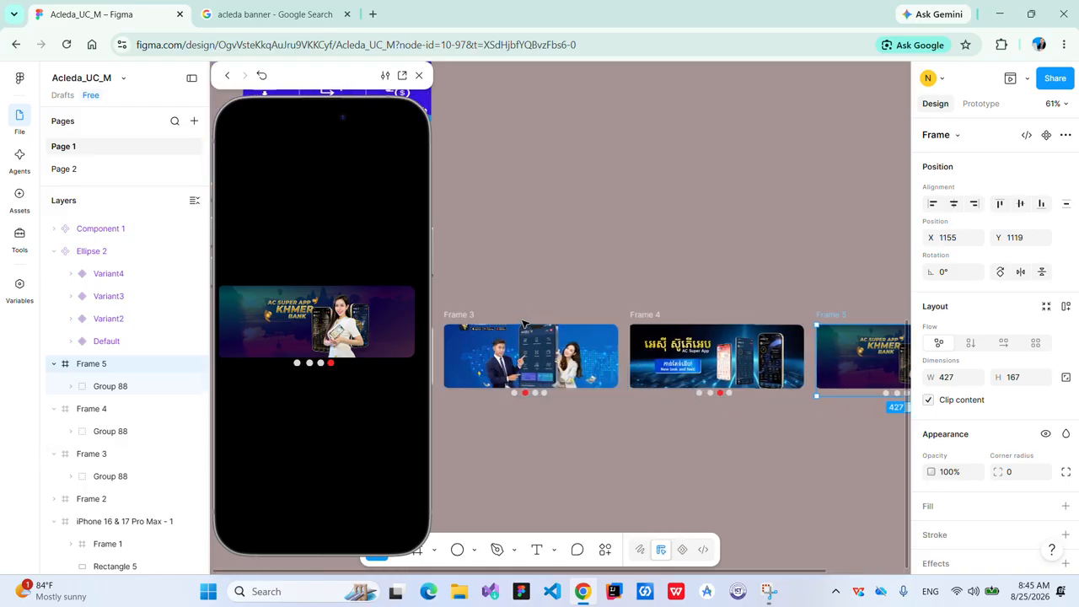
scroll(522, 323, down, 5)
scroll(525, 314, left, 3)
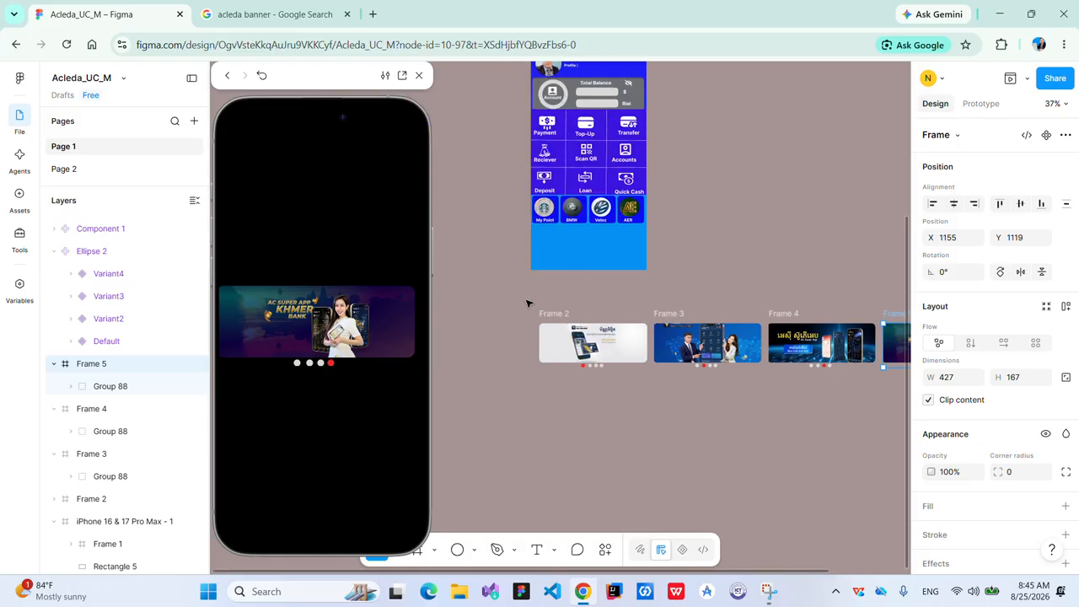
scroll(527, 303, right, 3)
click(557, 287)
scroll(558, 288, left, 1)
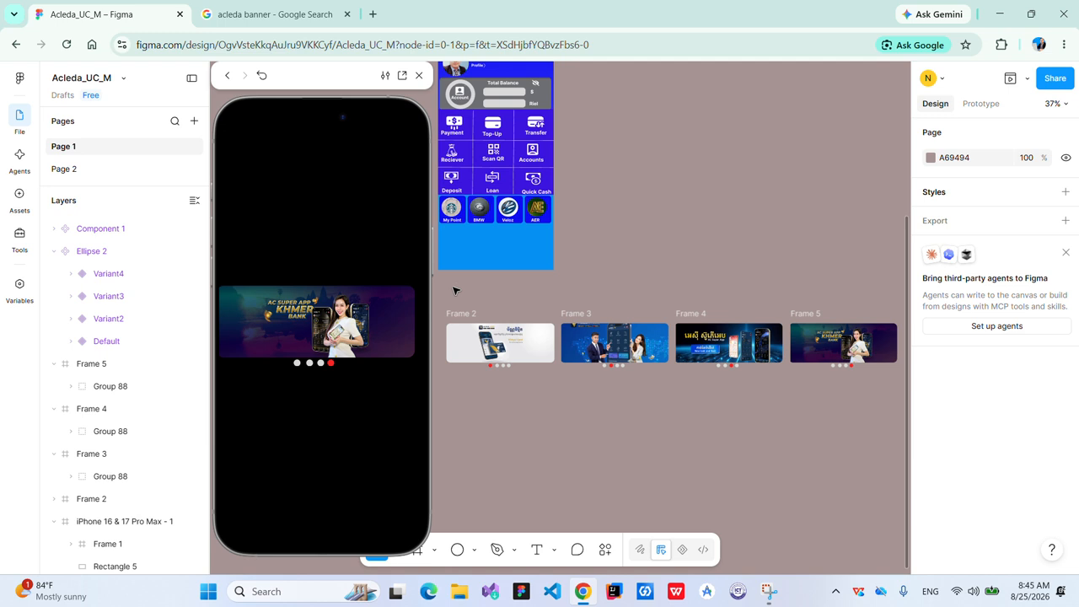
drag(459, 289, 861, 419)
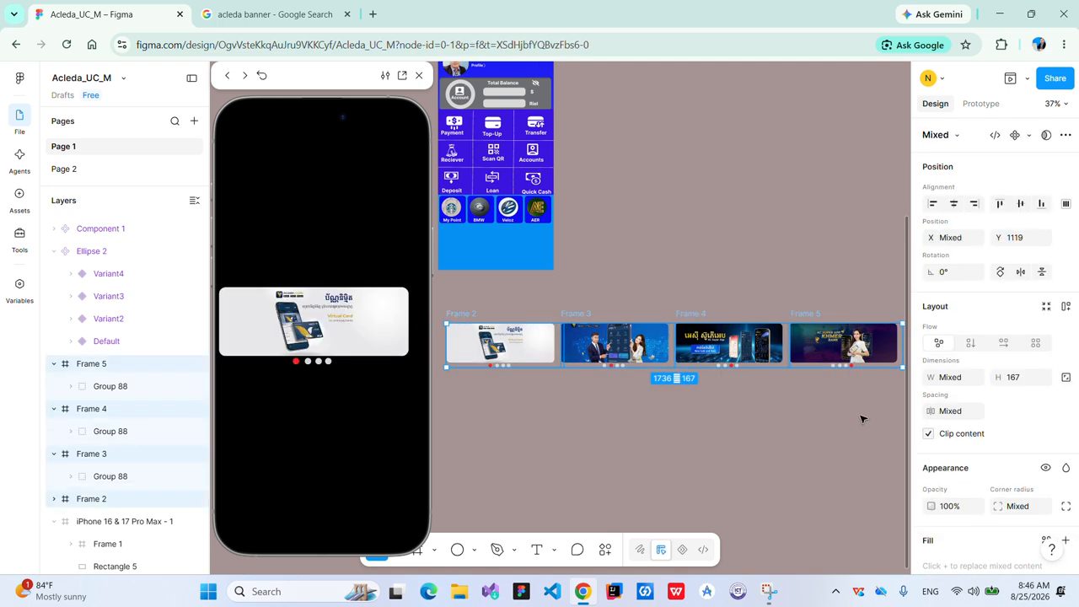
click(1029, 136)
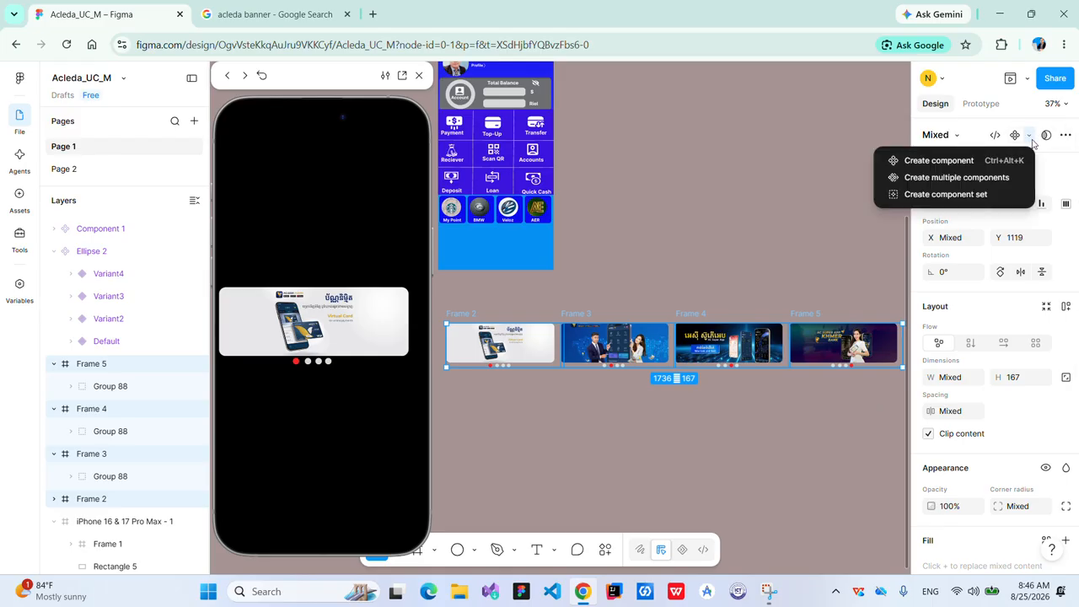
click(939, 195)
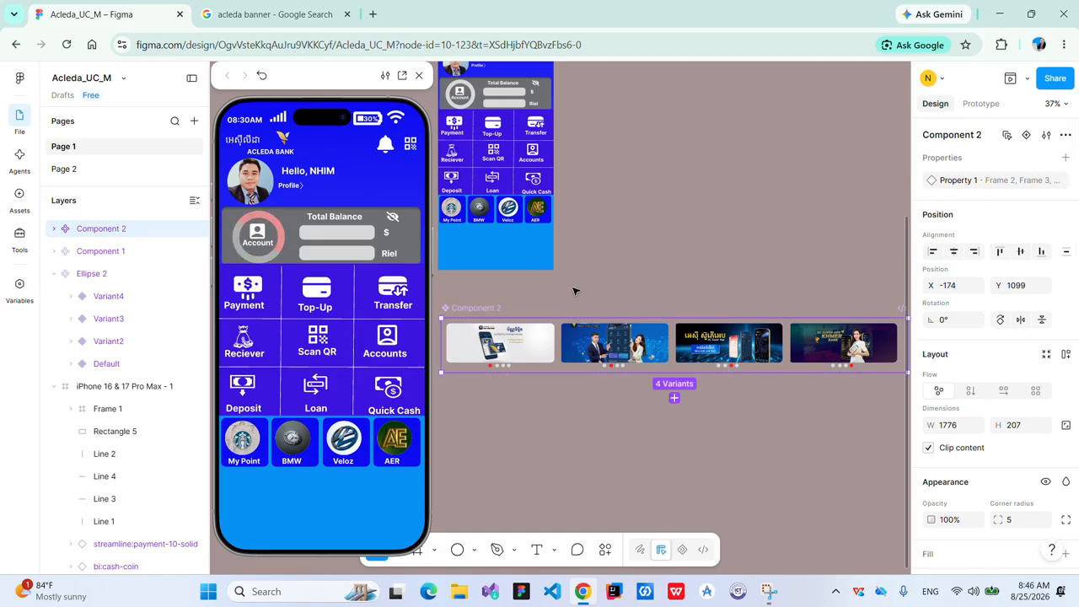
Add a prototype connection from the first banner variant, Frame 2, to the second one, Frame 3
scroll(480, 341, up, 5)
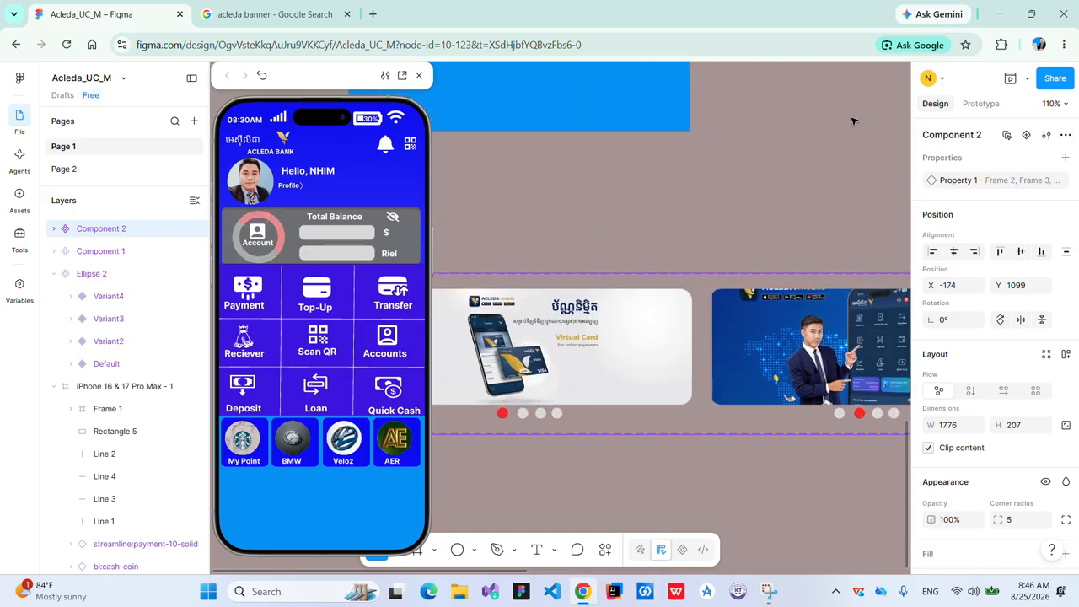
click(980, 105)
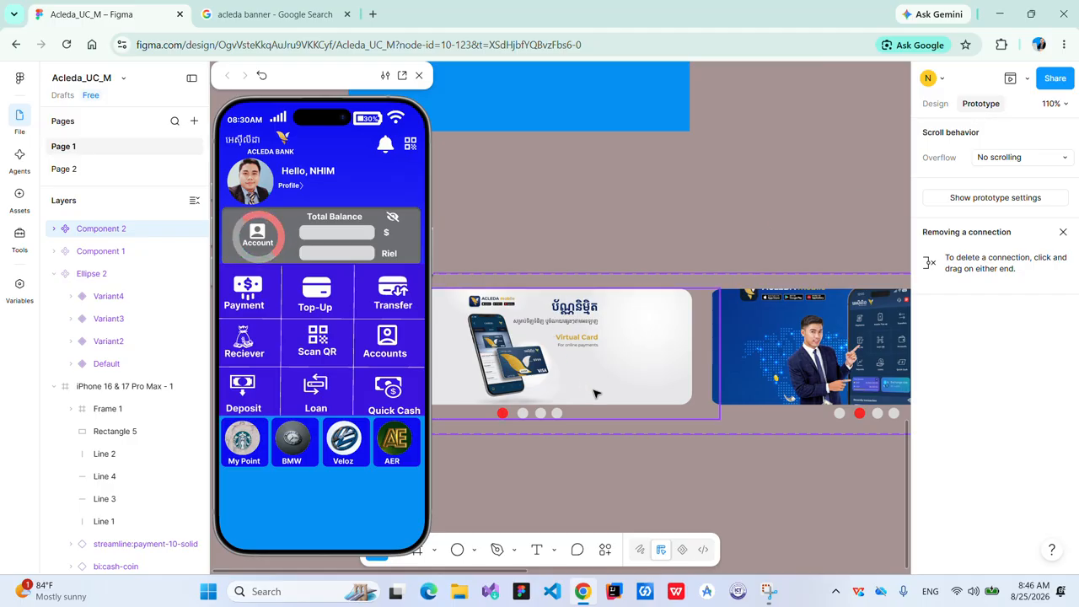
scroll(595, 393, right, 2)
click(549, 347)
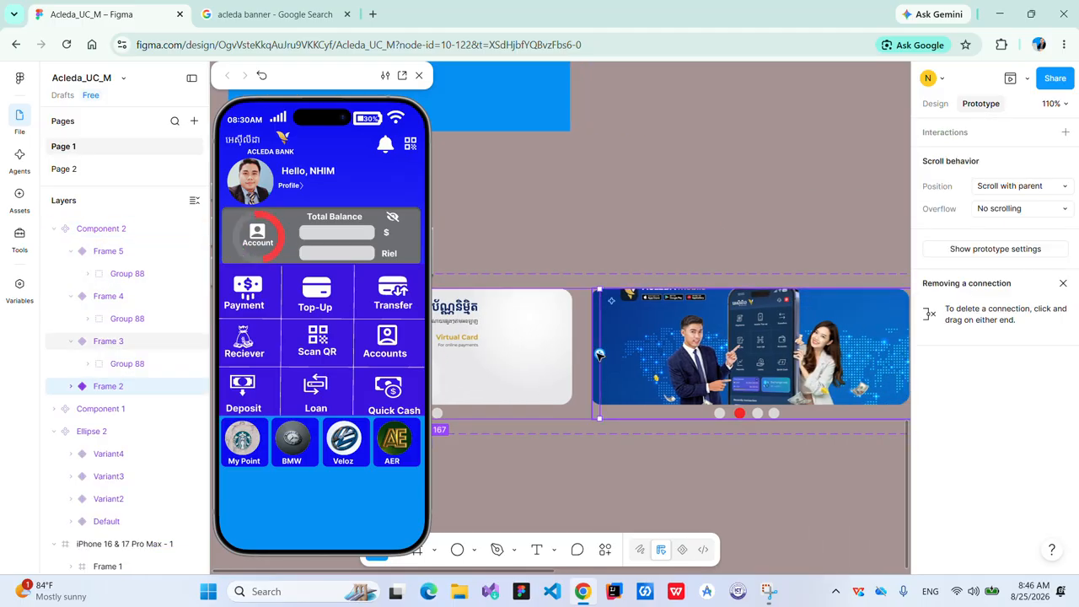
mouse_move(599, 354)
mouse_down()
mouse_move(631, 358)
mouse_move(581, 365)
mouse_up()
click(525, 340)
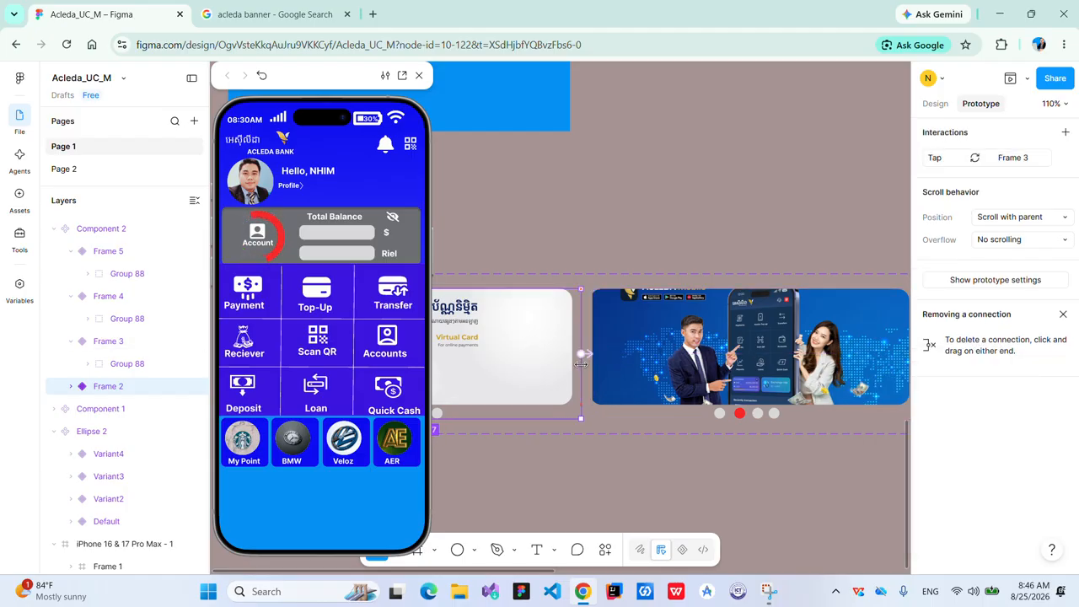
Set the Frame 2 to Frame 3 interaction to trigger after a 2000 ms delay with Smart animate
scroll(597, 356, up, 5)
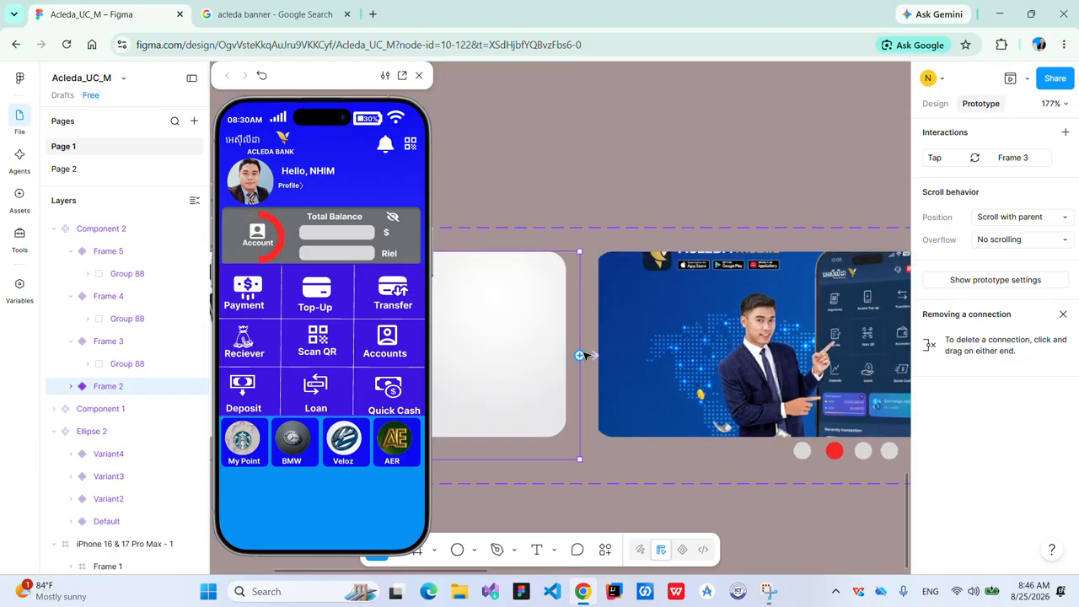
click(593, 360)
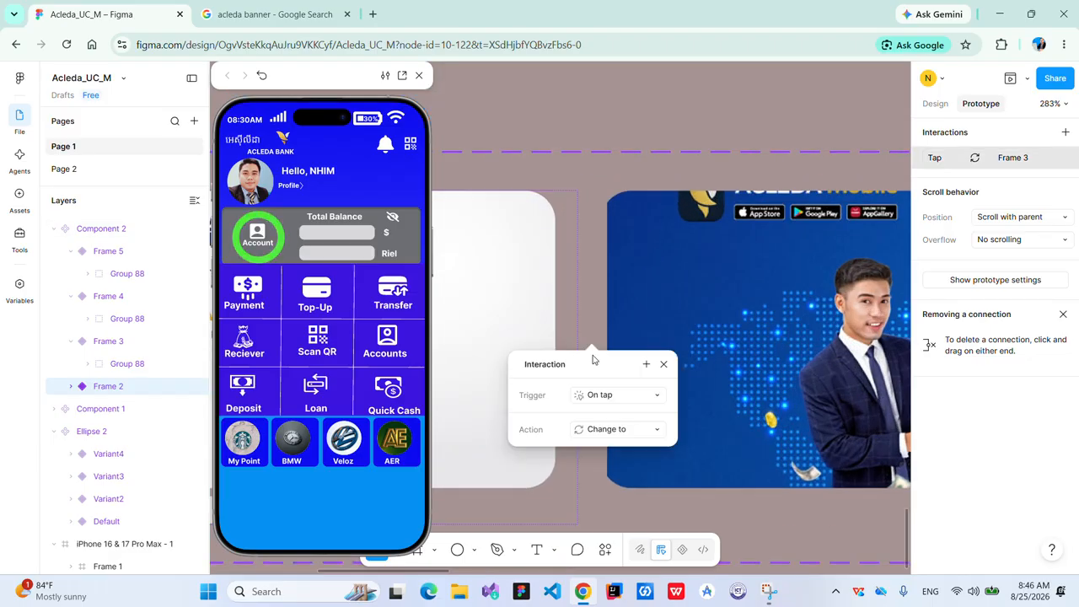
click(595, 403)
scroll(619, 529, down, 1)
click(624, 551)
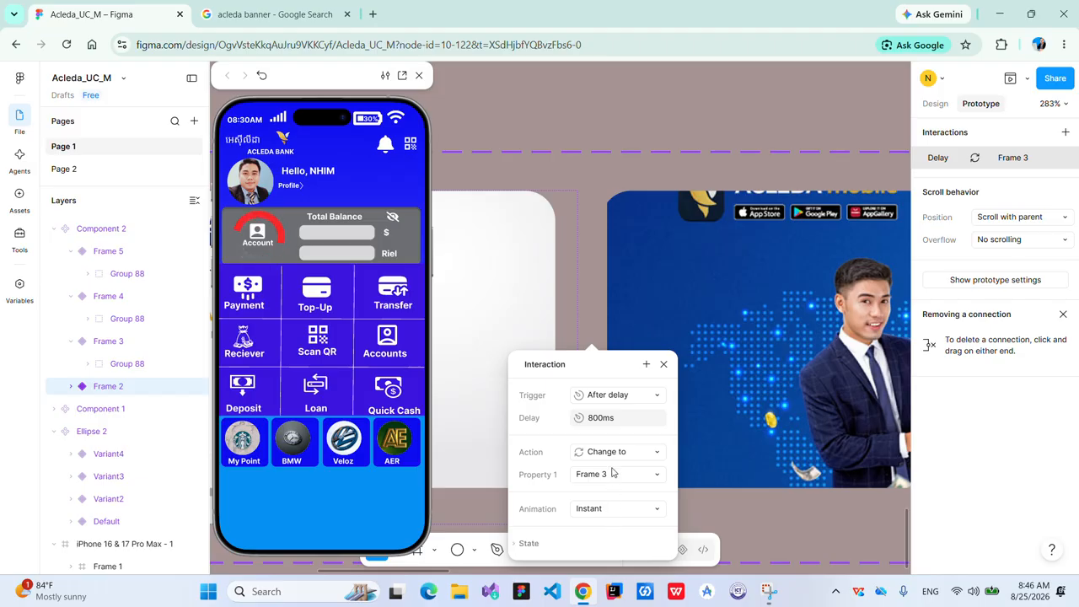
click(609, 424)
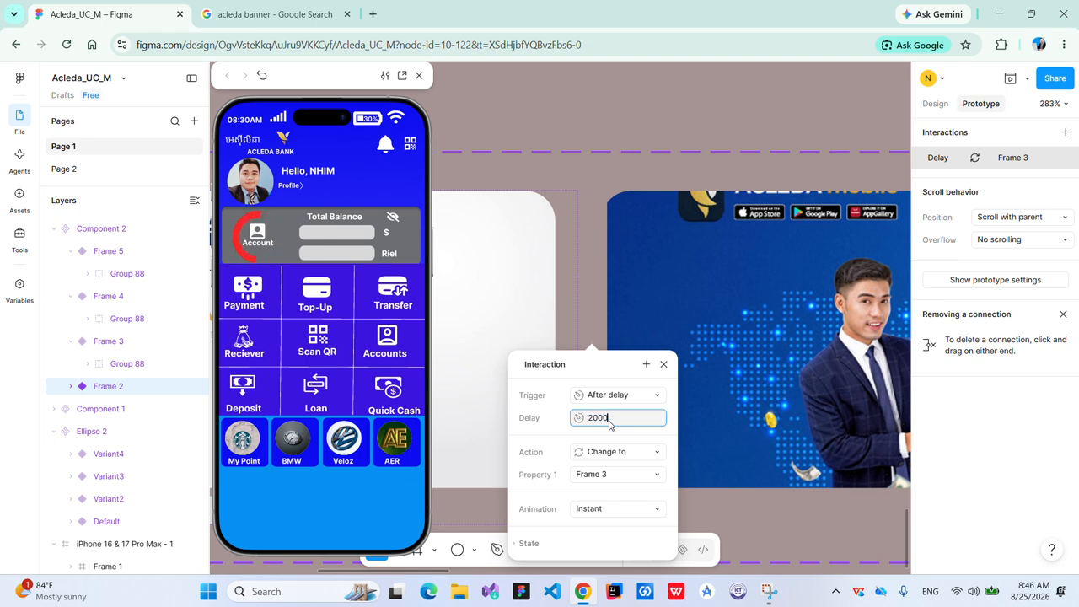
text(2000)
key(Return)
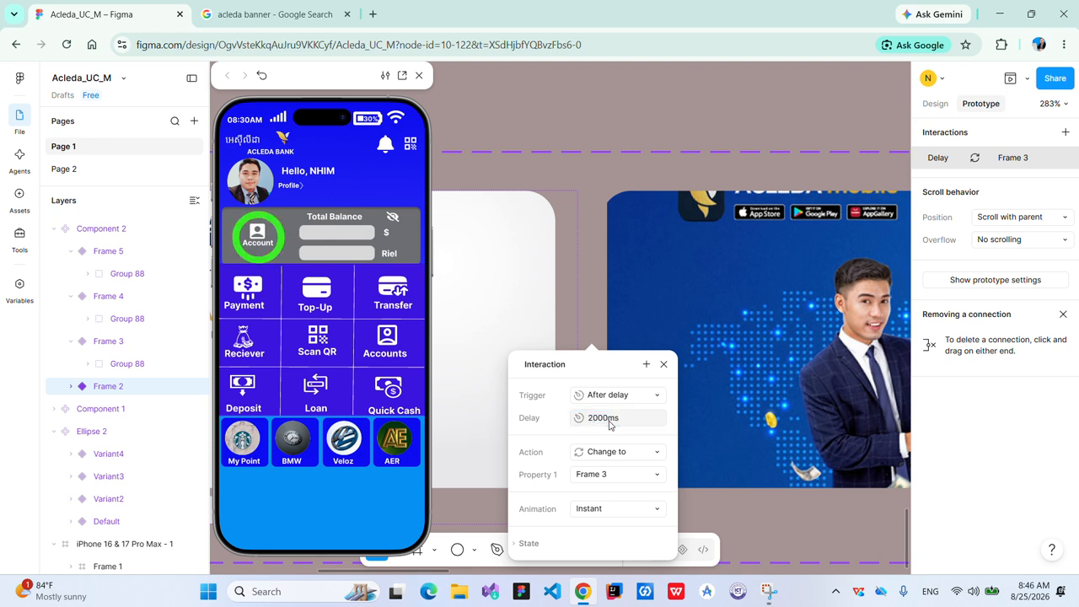
click(618, 509)
click(619, 552)
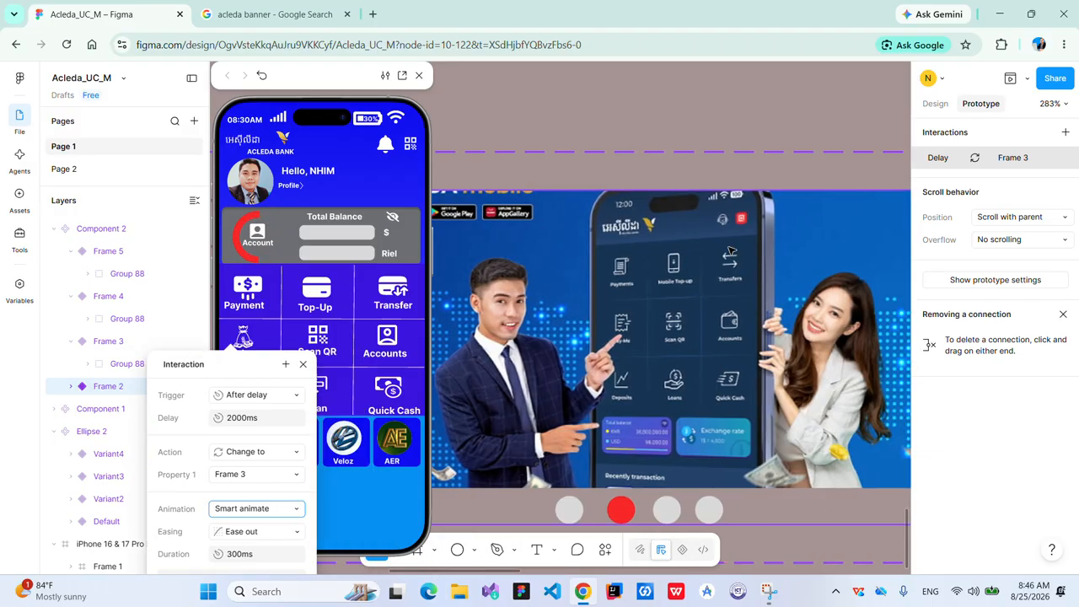
Connect the Frame 3 banner variant to Frame 4 and trigger the change after a 2000 ms delay with Smart animate
click(622, 322)
scroll(627, 323, down, 5)
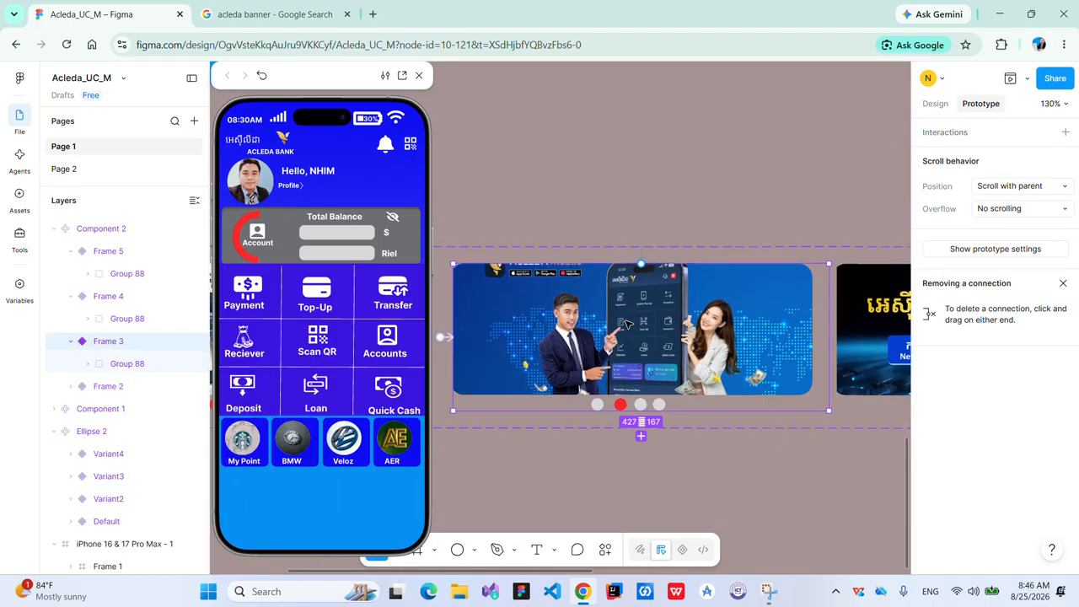
scroll(627, 324, right, 2)
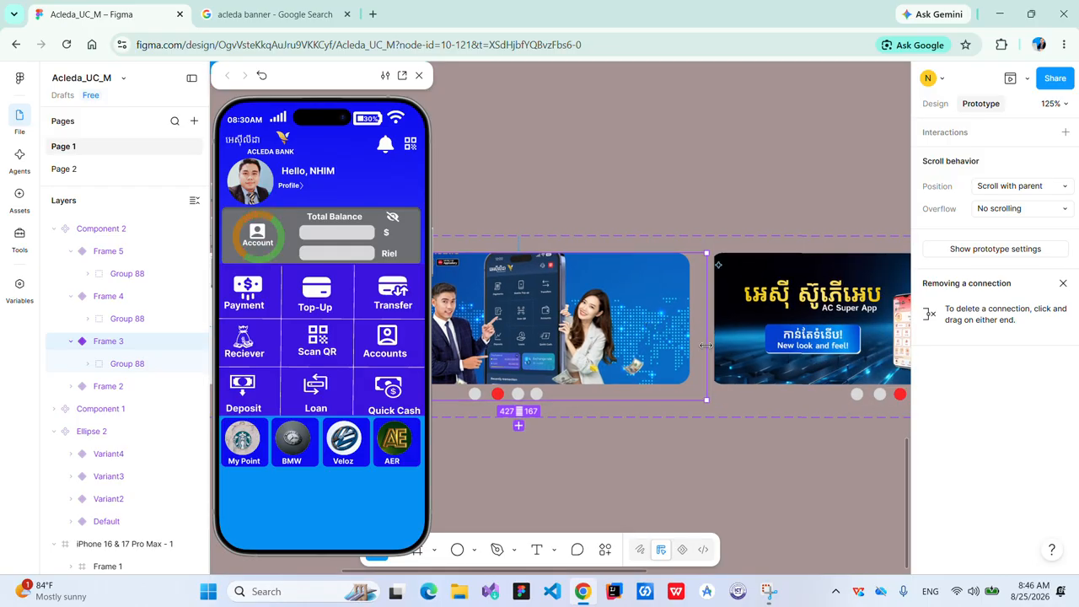
drag(707, 354, 744, 331)
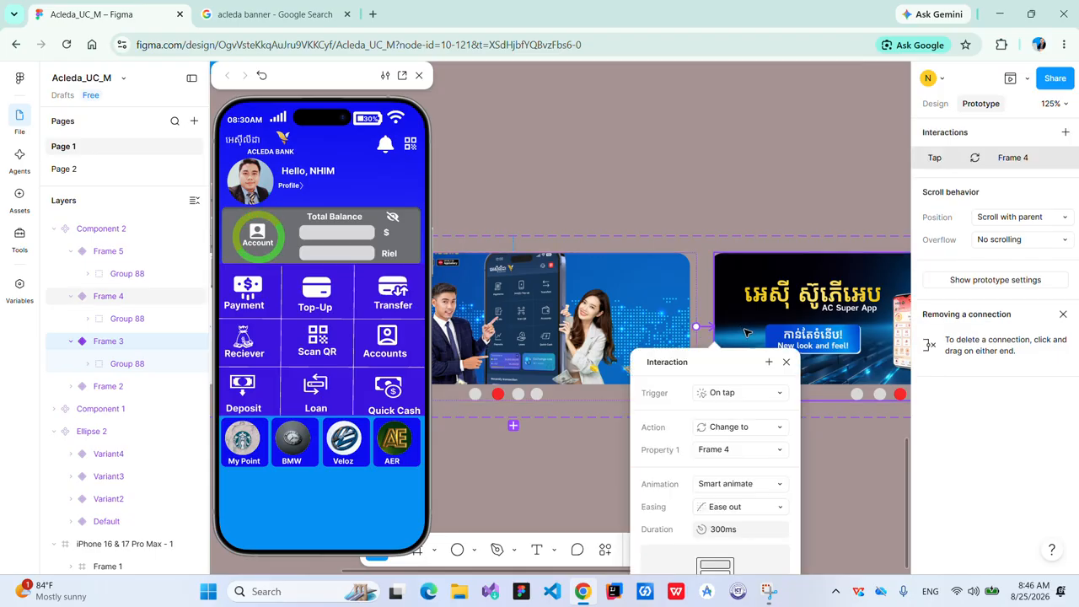
click(747, 393)
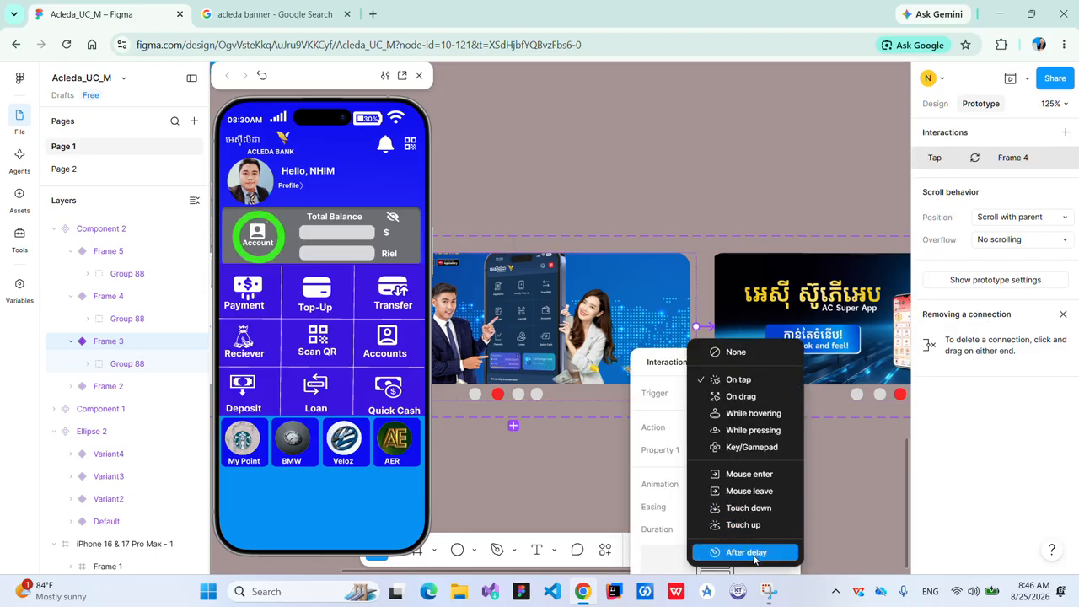
click(754, 554)
click(738, 417)
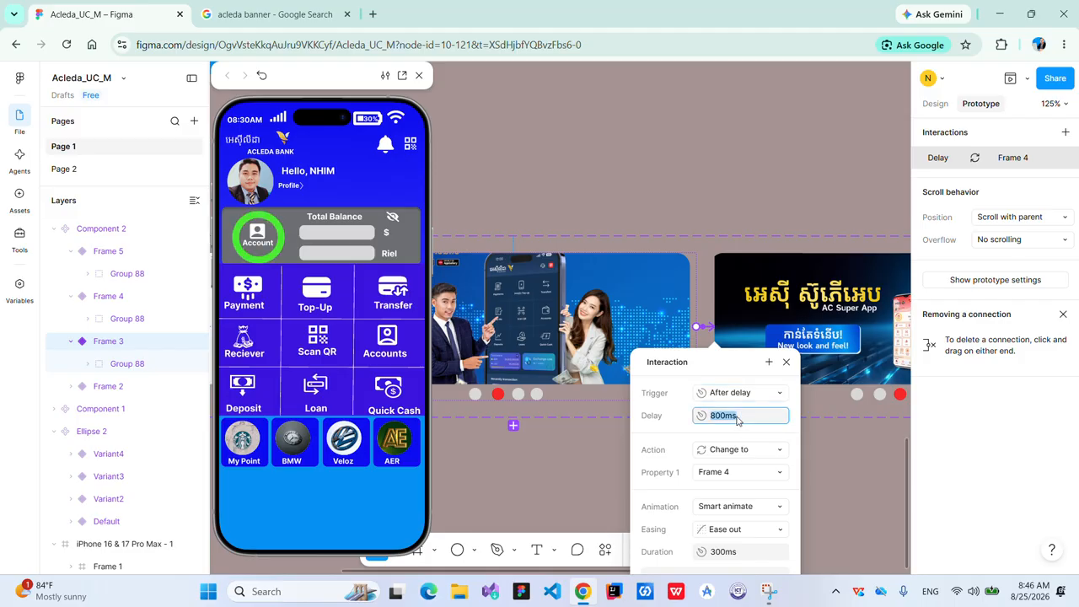
text(2000)
key(Return)
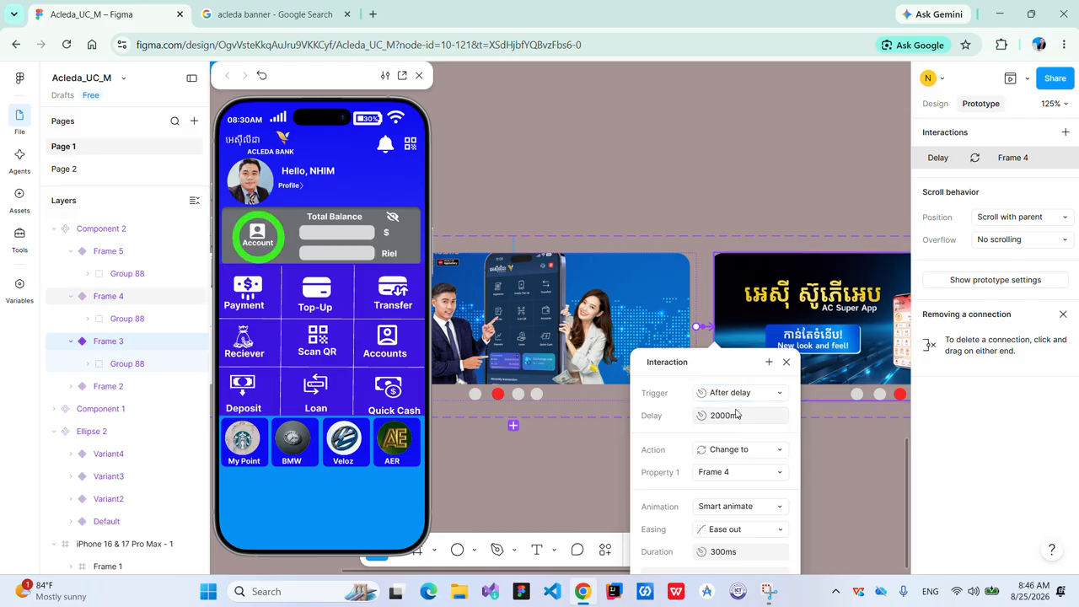
click(692, 160)
Link the Frame 4 banner variant to Frame 5 with Smart animate, triggered after a 2000 ms delay
scroll(682, 210, right, 3)
scroll(681, 210, right, 2)
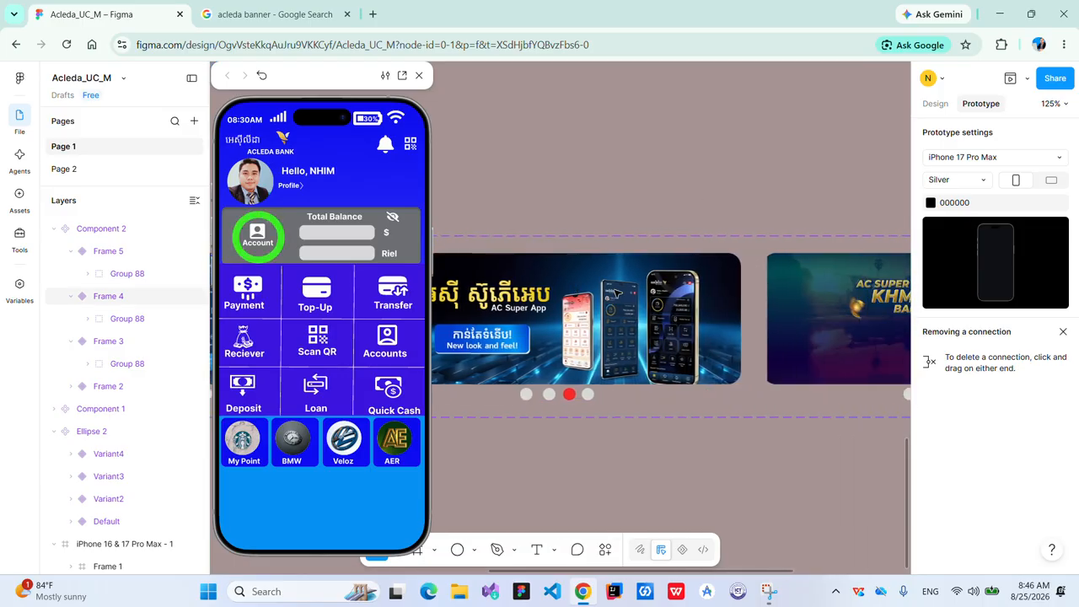
click(613, 313)
drag(751, 337, 791, 330)
click(763, 393)
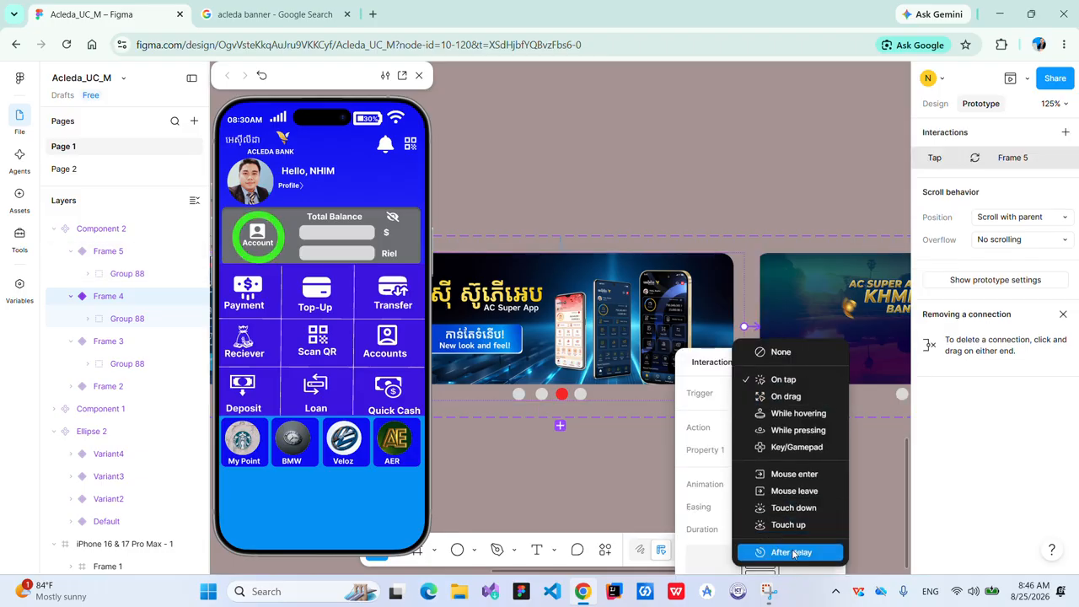
click(769, 554)
click(778, 417)
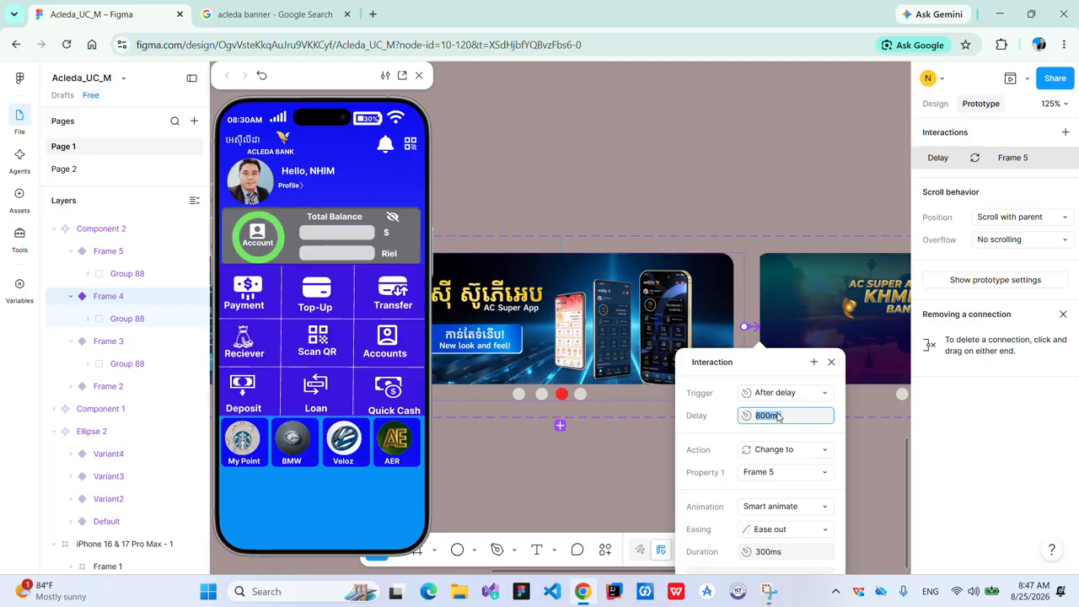
key(Return)
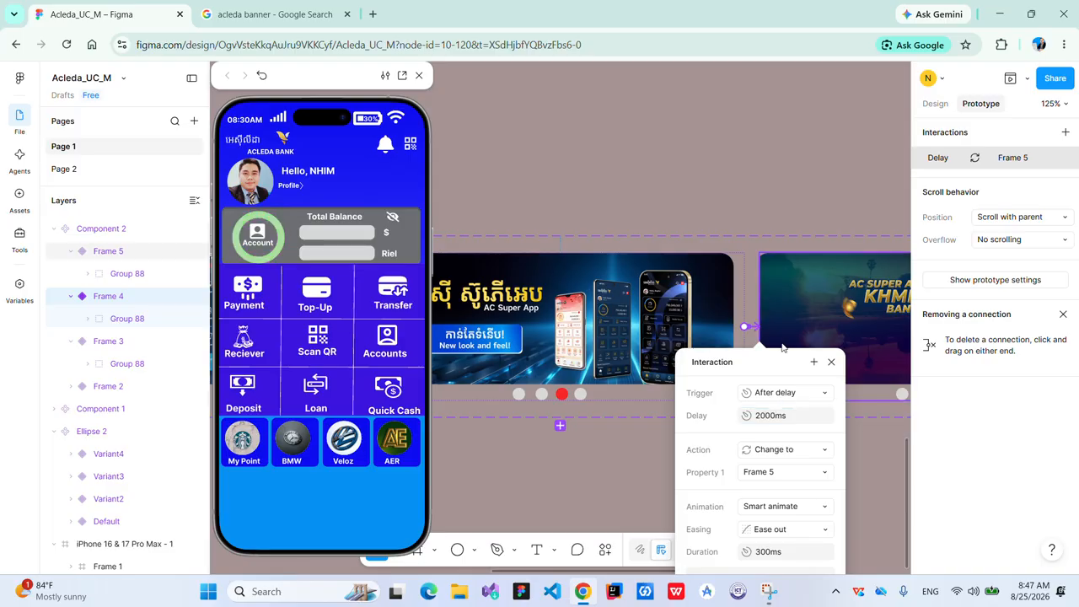
click(732, 209)
Loop the Frame 5 banner variant back to Frame 2 with an After delay trigger matching the other variants' delay and Smart animate
scroll(757, 314, down, 3)
scroll(757, 313, down, 3)
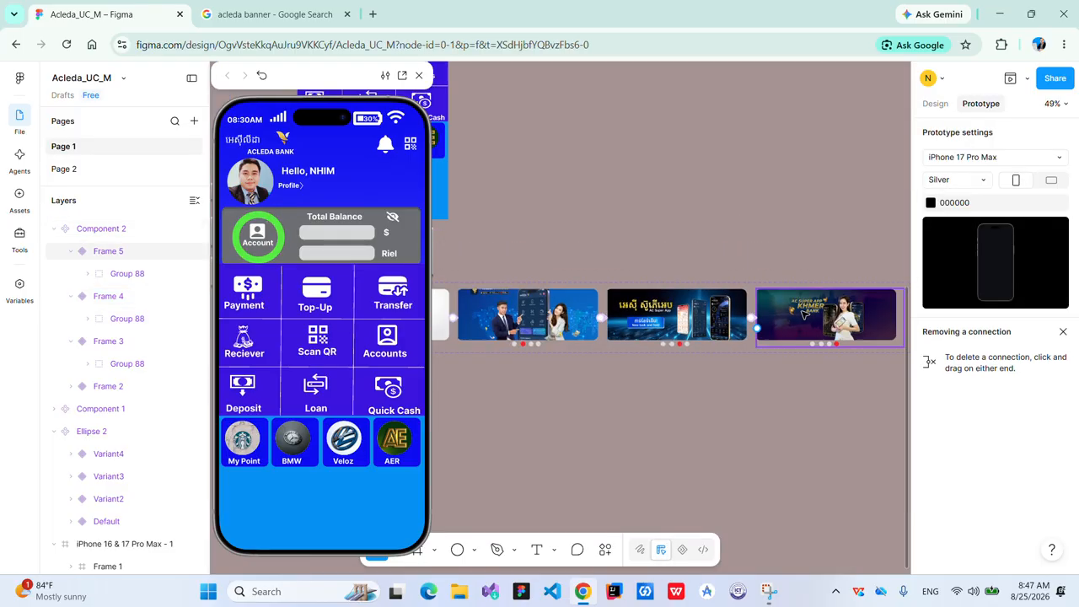
click(806, 316)
drag(831, 290, 440, 297)
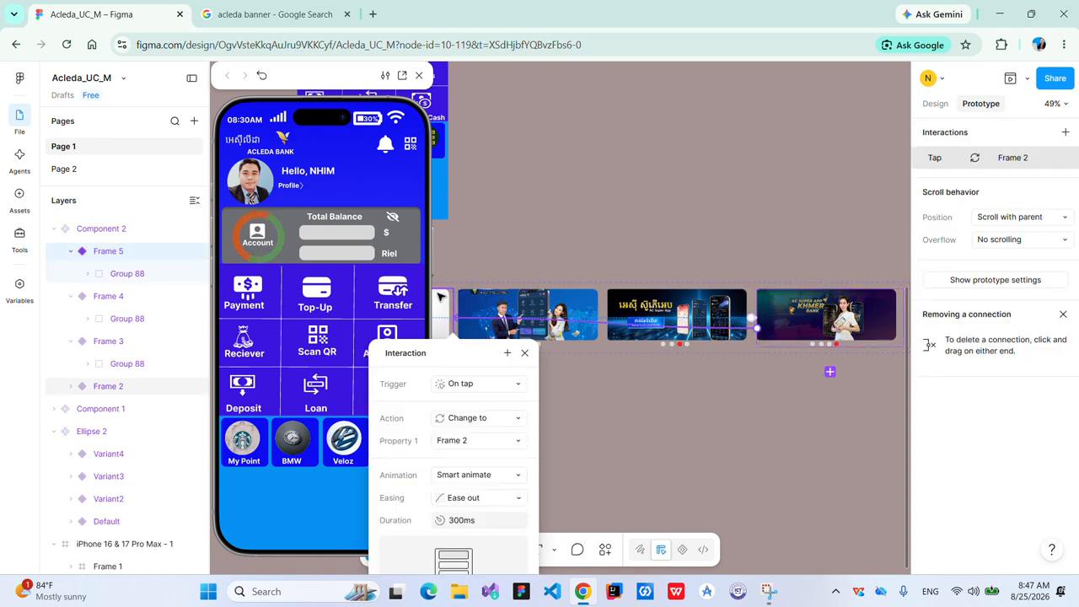
click(462, 384)
click(488, 553)
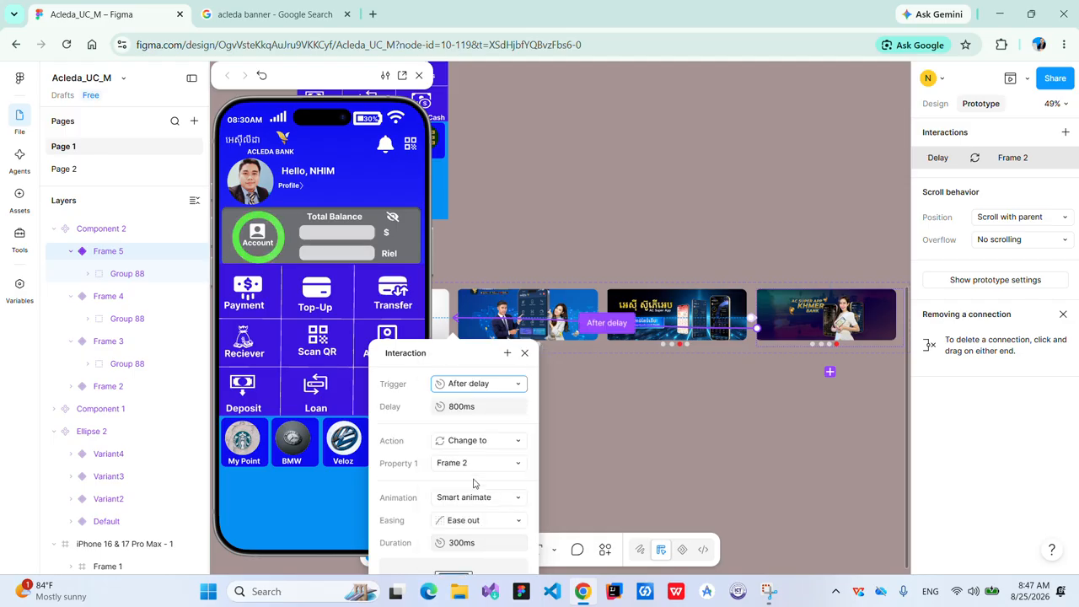
click(469, 408)
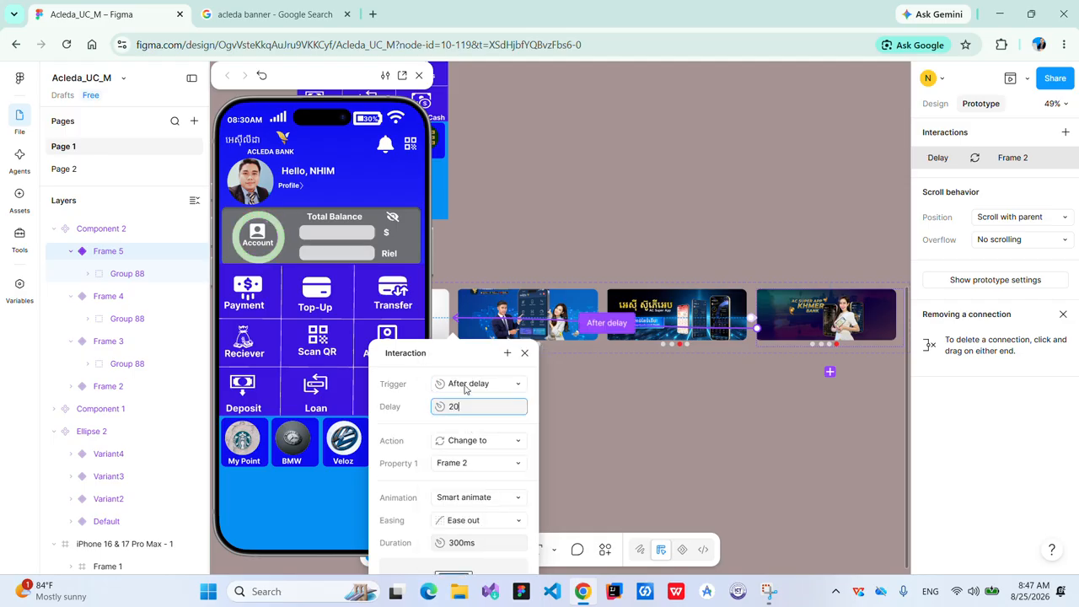
key(Return)
click(543, 223)
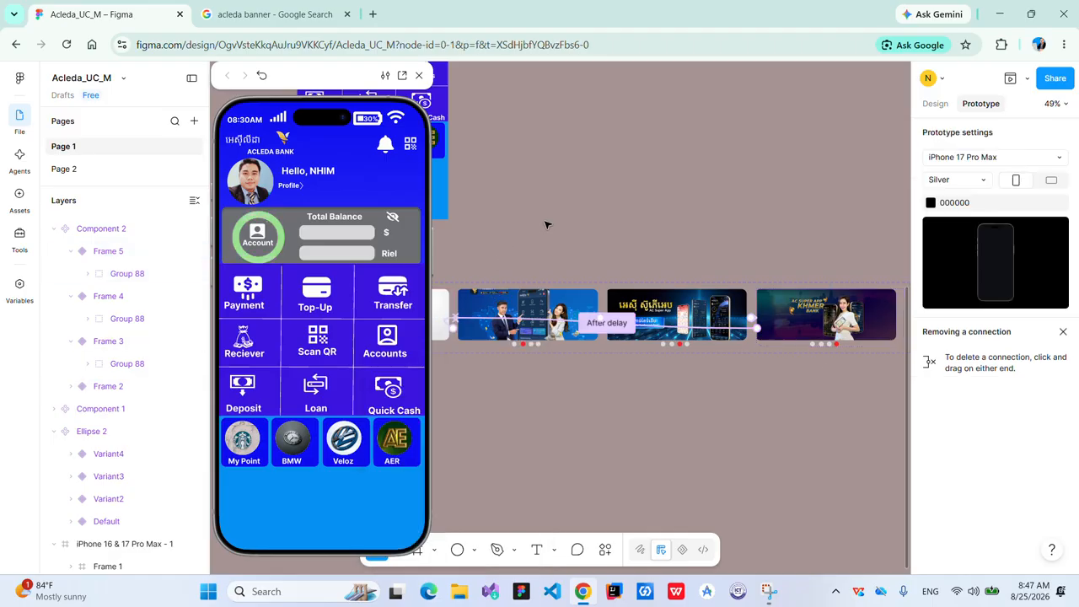
Place an instance of Component 2 from Page 1's local assets in the iPhone frame, in the empty area below the app icon row
scroll(548, 226, left, 3)
scroll(561, 270, down, 3)
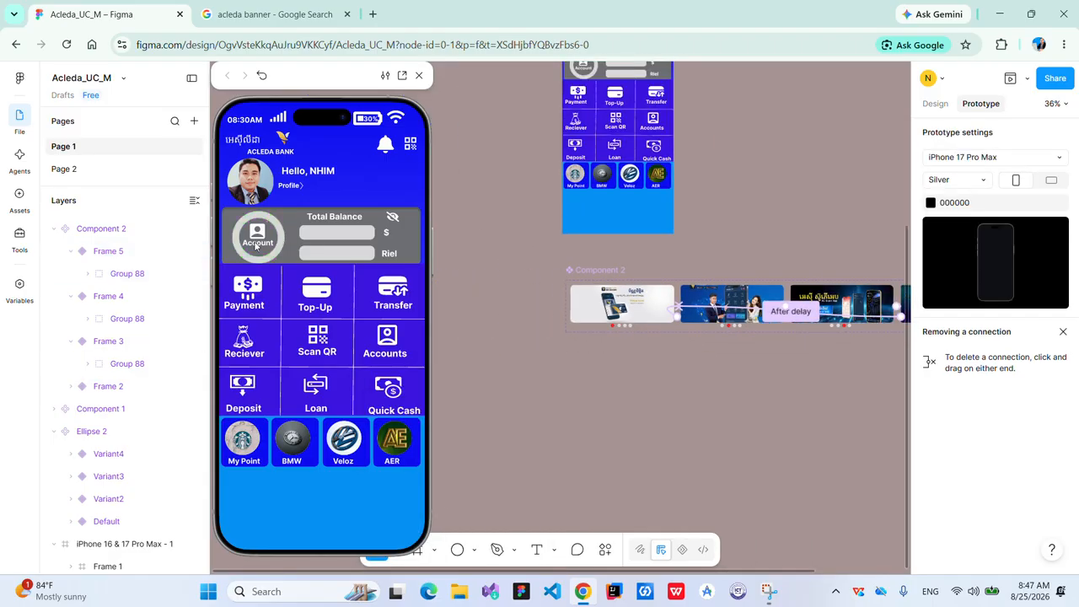
click(19, 193)
click(74, 200)
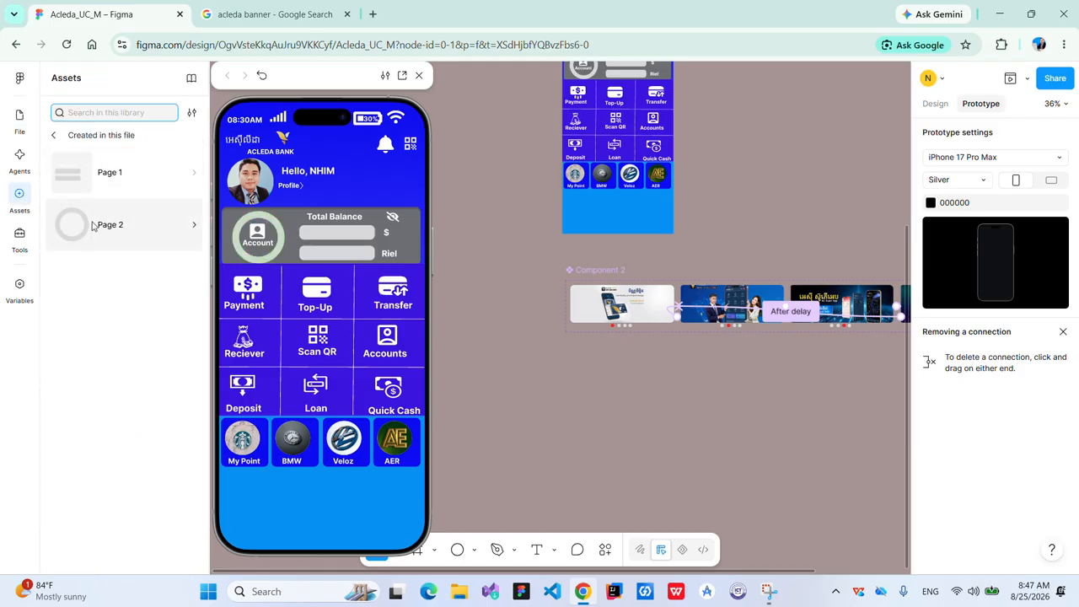
click(118, 233)
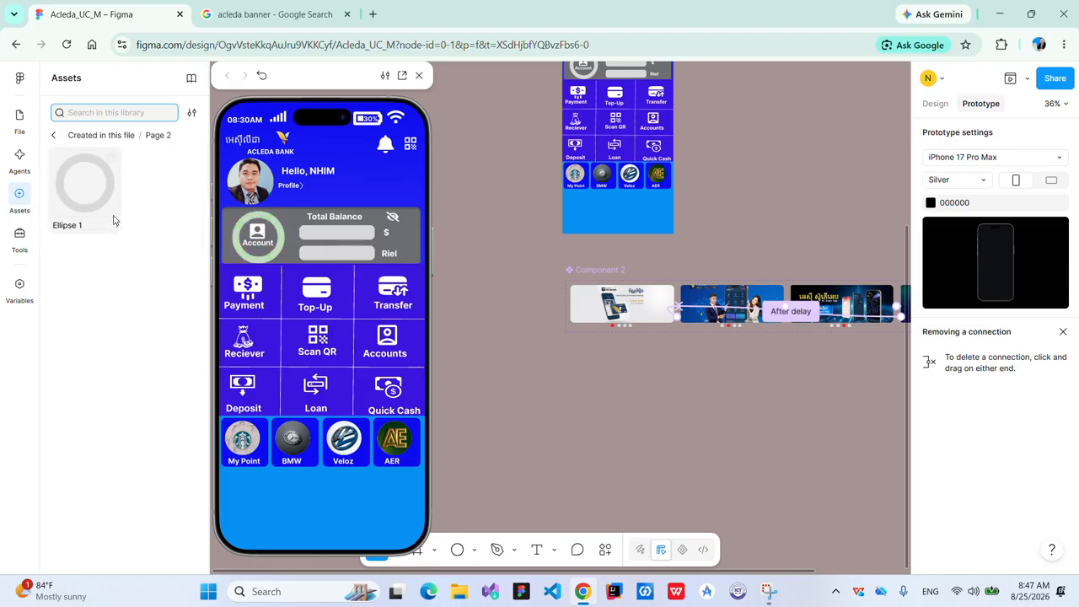
click(53, 135)
click(99, 174)
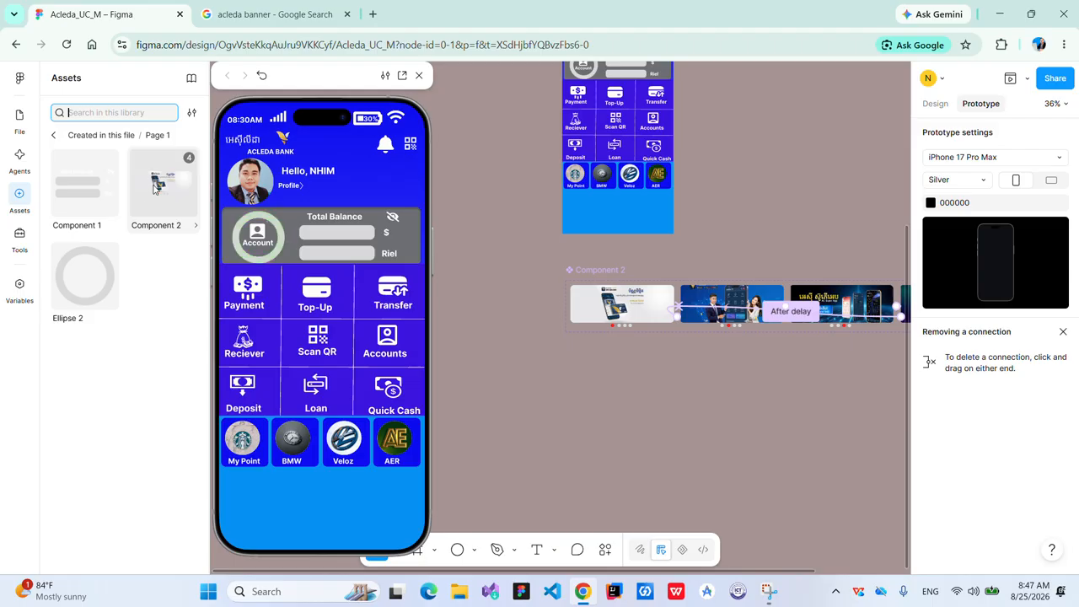
drag(156, 187, 603, 218)
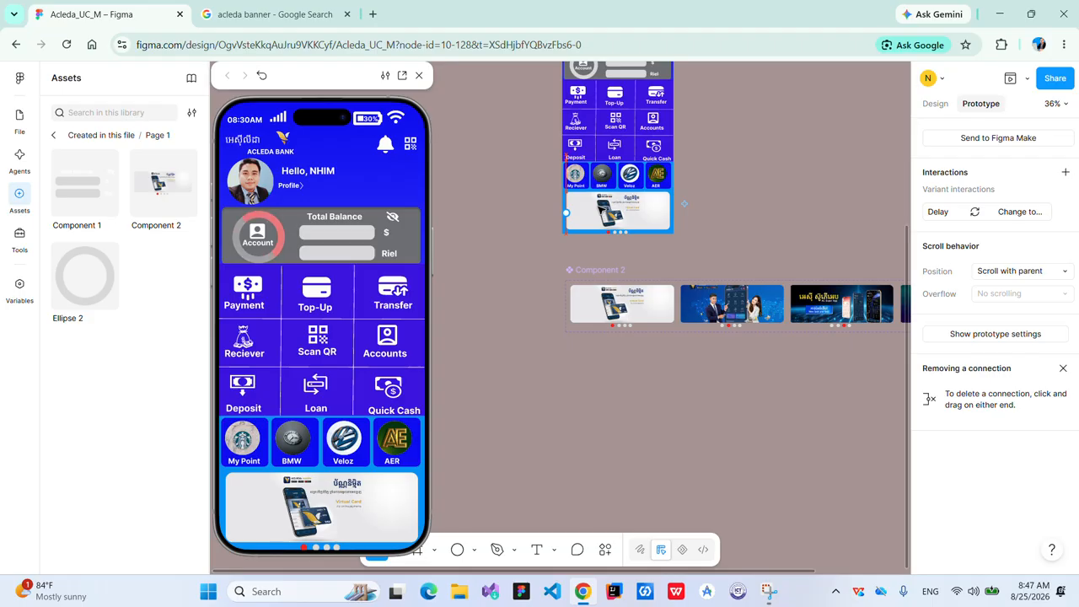
Select the iPhone 16 & 17 Pro Max - 1 frame and restart its prototype preview to check the banner carousel
scroll(590, 174, up, 3)
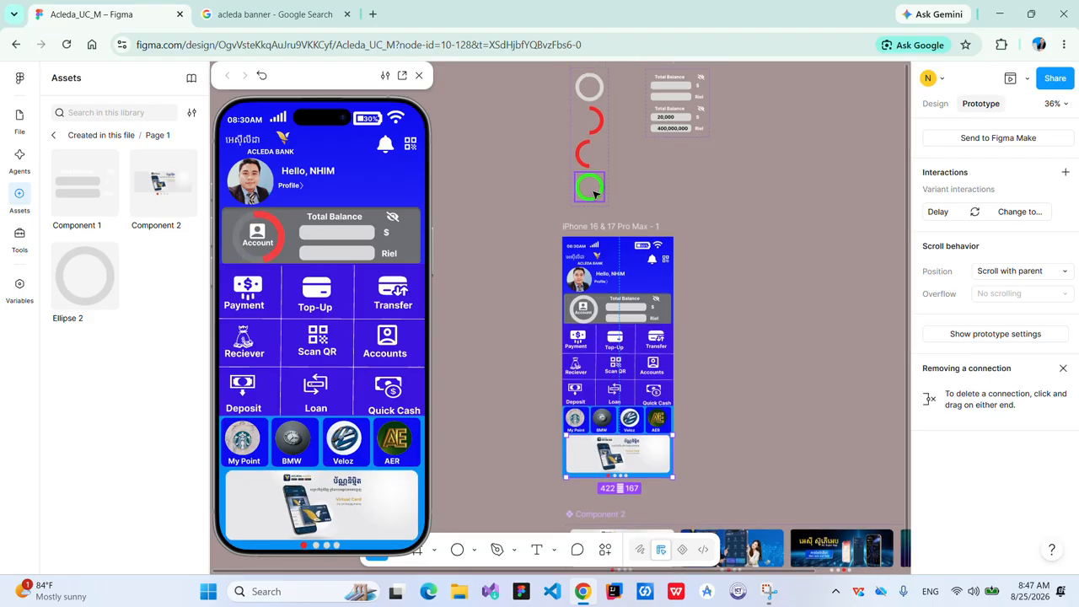
click(582, 230)
click(417, 75)
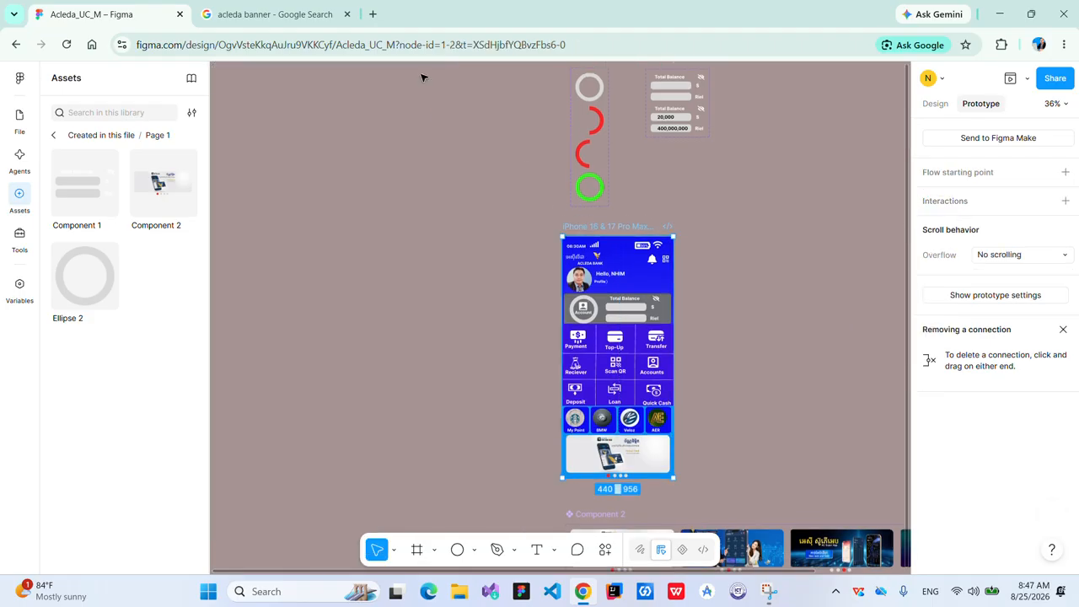
click(1010, 77)
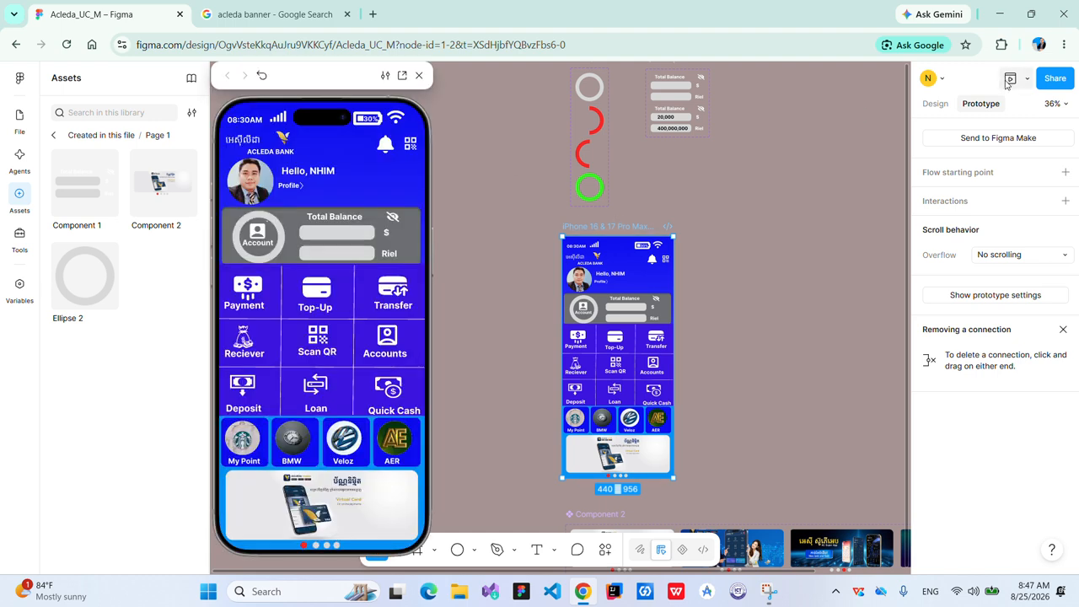